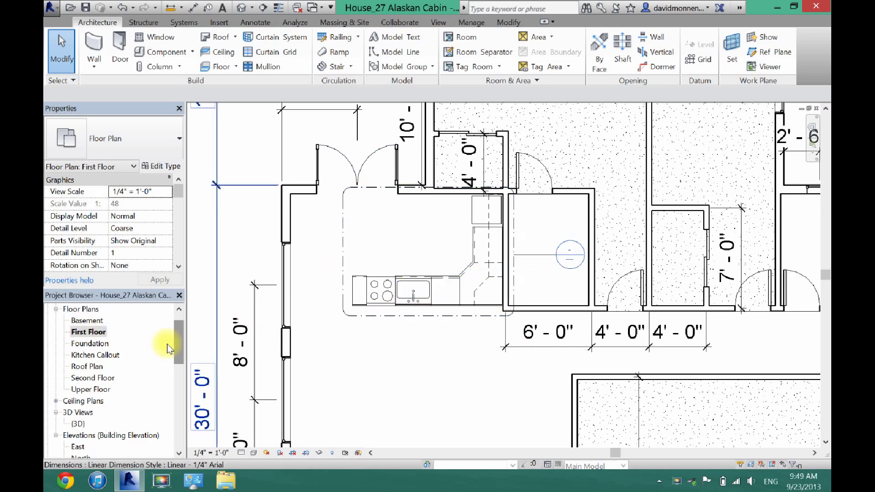
Step: Open the Kitchen Callout floor plan from the Project Browser's Floor Plans list
double_click(104, 354)
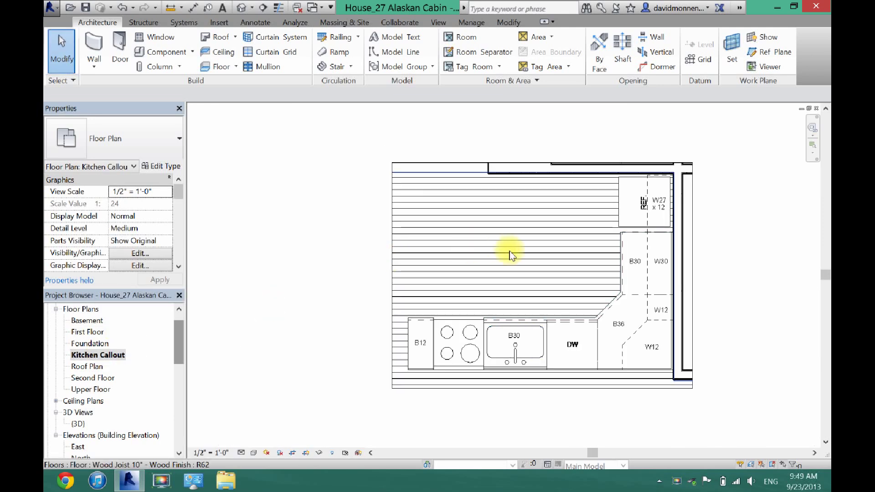
Step: Place an Interior Elevation marker, Elevation 1 - a, in the open kitchen floor area
drag(594, 454, 613, 454)
click(438, 23)
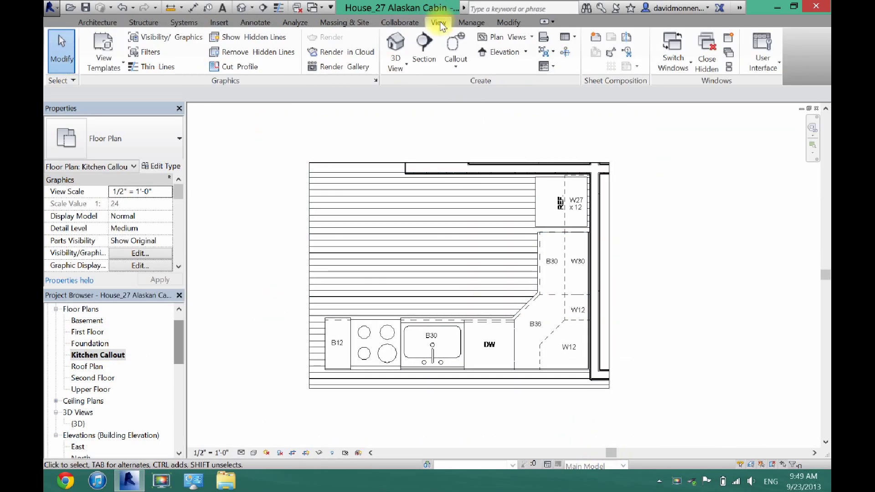
click(500, 53)
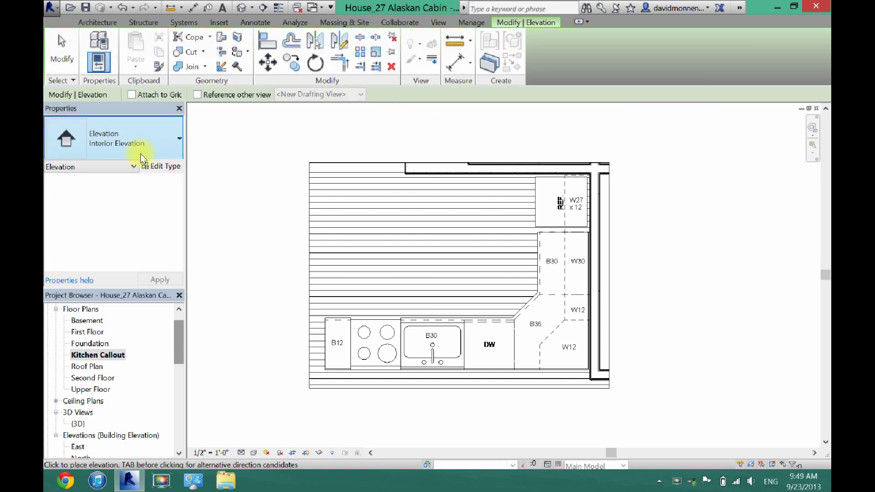
click(126, 135)
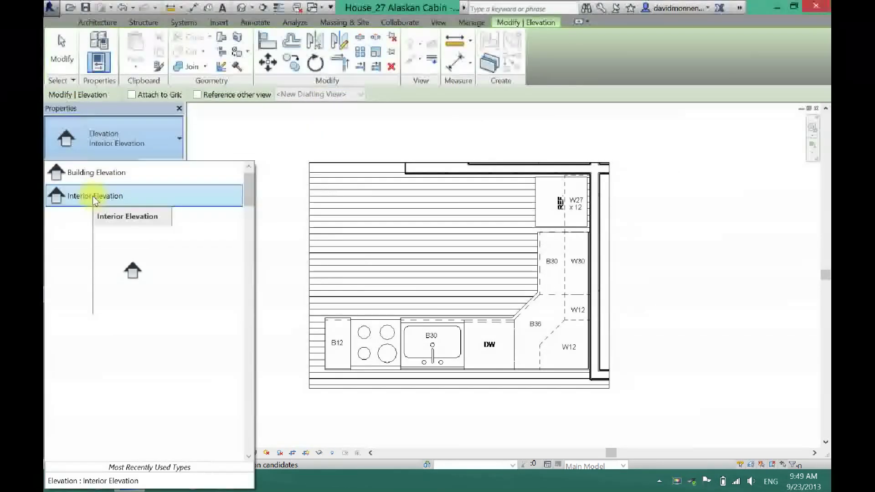
click(95, 197)
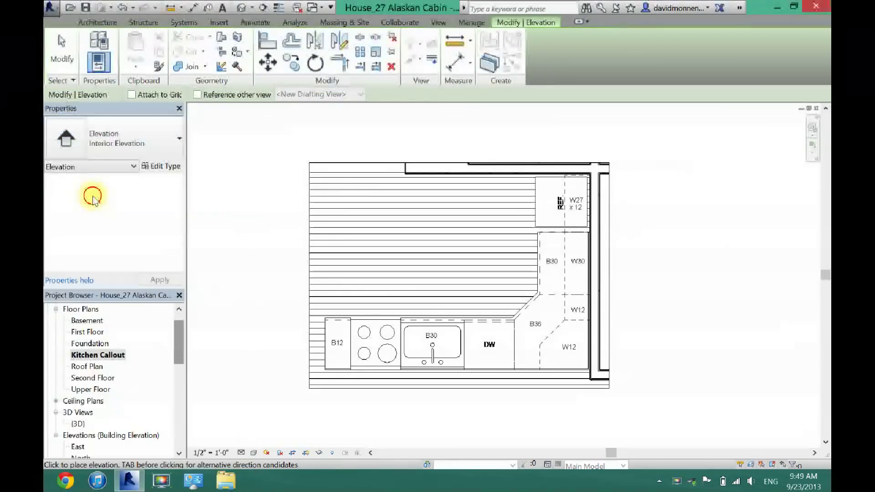
click(440, 253)
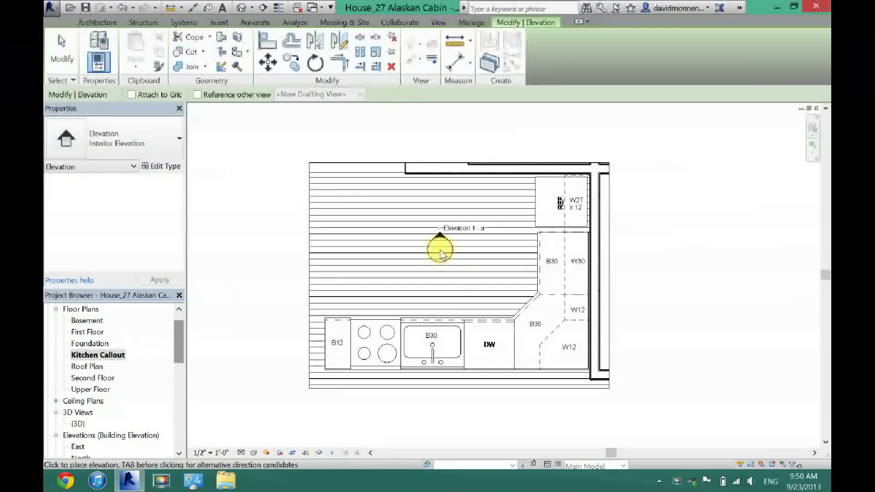
key(Escape)
key(Escape)
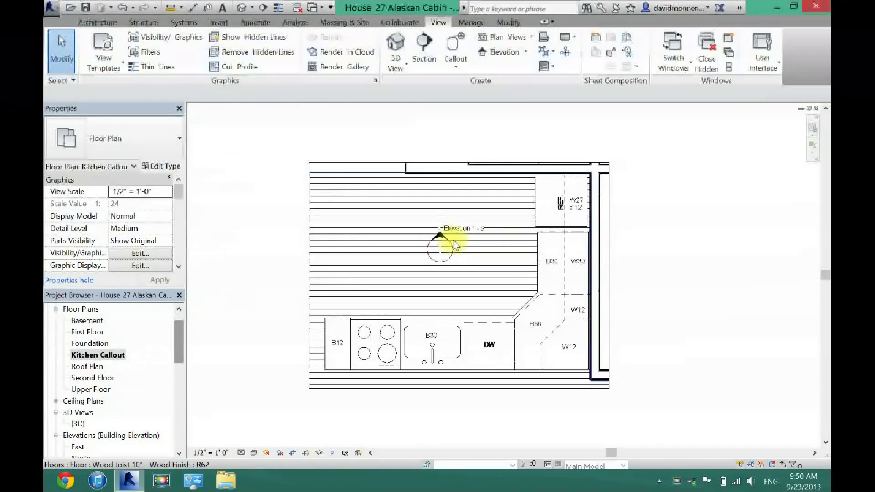
Step: Delete the Elevation 1 - a view and add downward Elevation 1 - c and rightward Elevation 1 - b views
click(439, 233)
scroll(440, 238, up, 3)
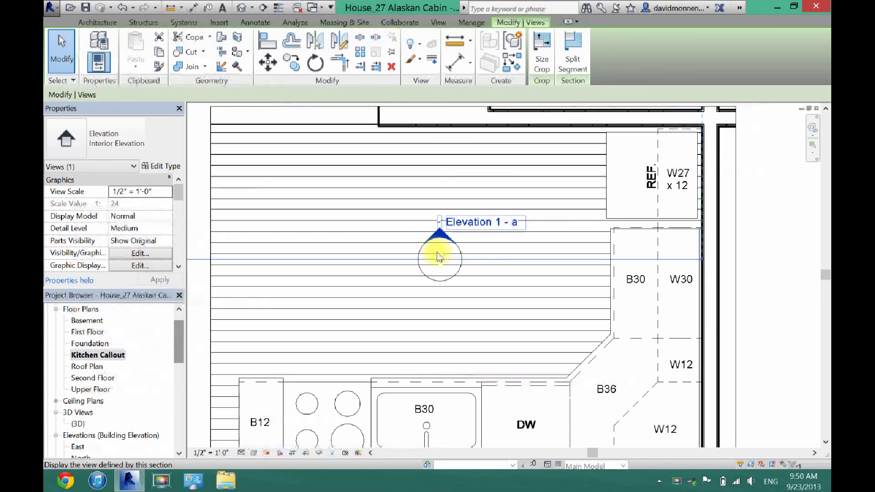
click(434, 282)
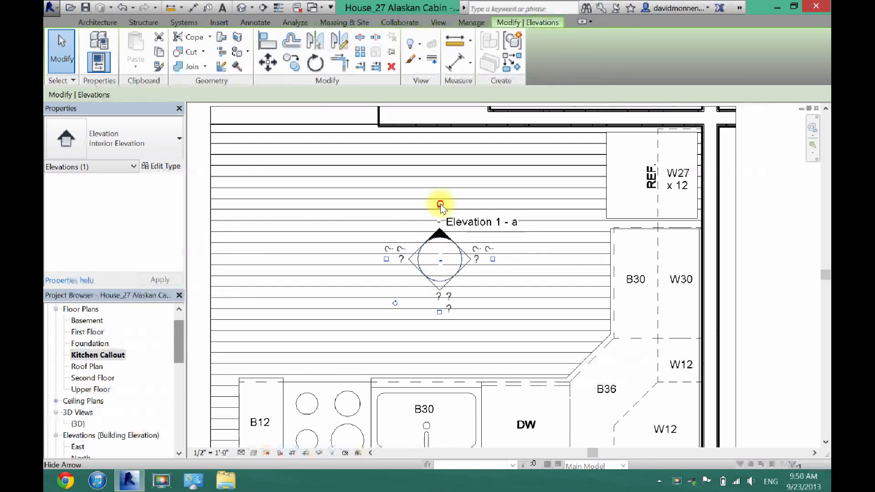
key(Delete)
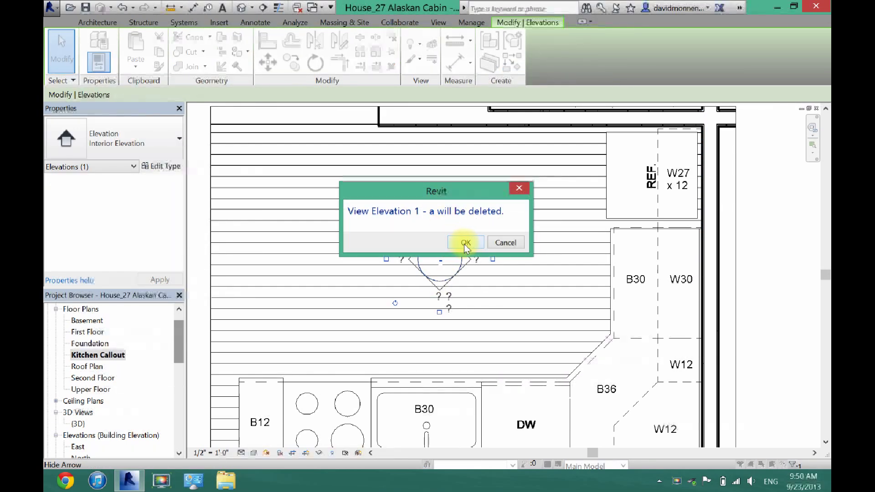
click(463, 244)
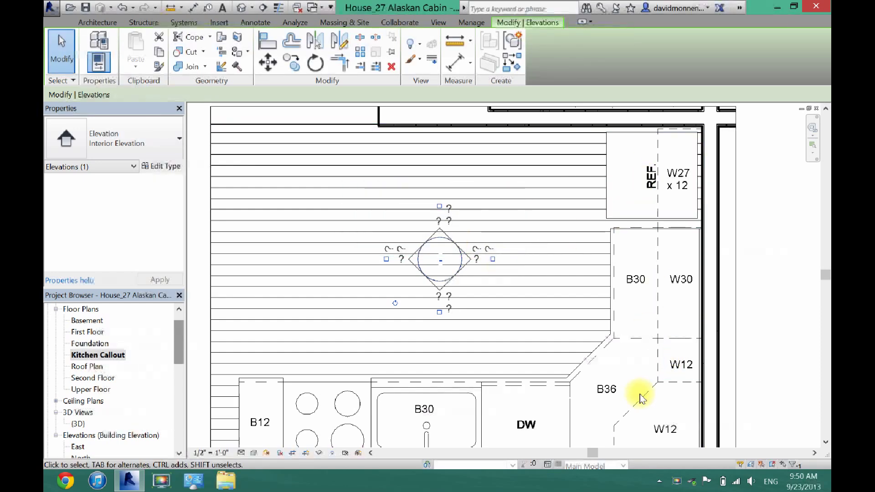
click(440, 312)
click(492, 258)
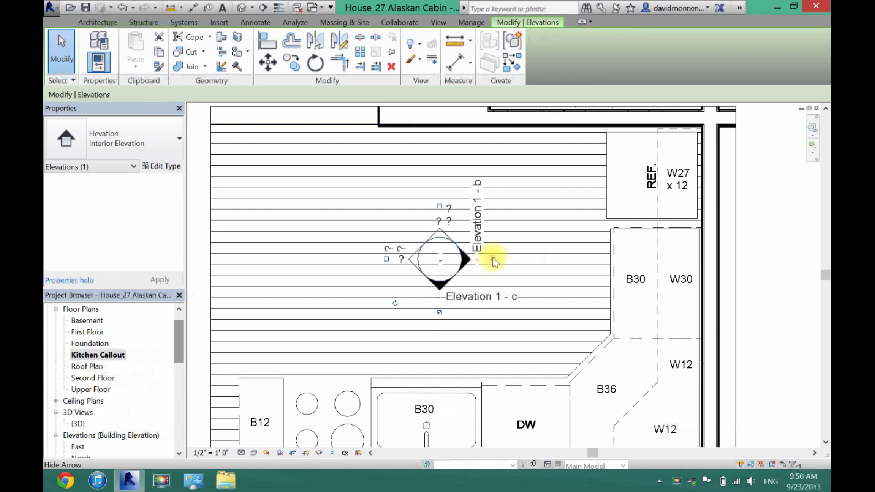
Step: Drag the Elevation 1 - c and 1 - b extent lines onto the lower and right cabinet faces
click(440, 292)
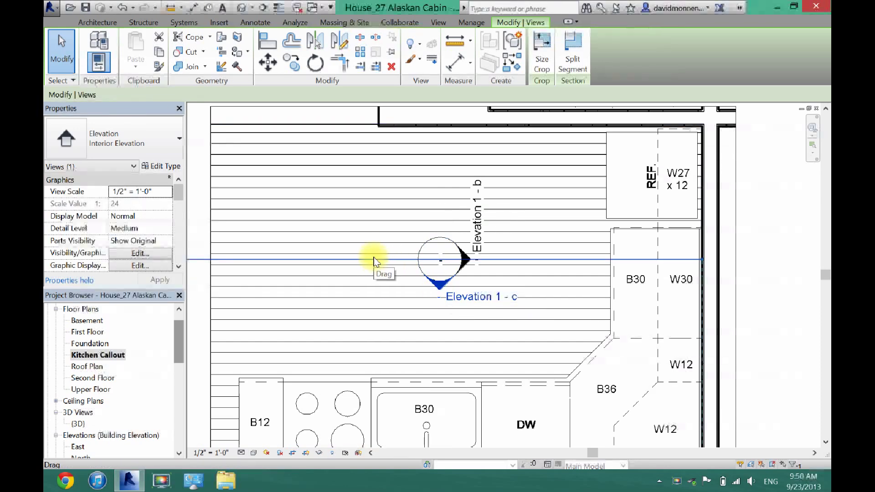
drag(373, 264, 379, 370)
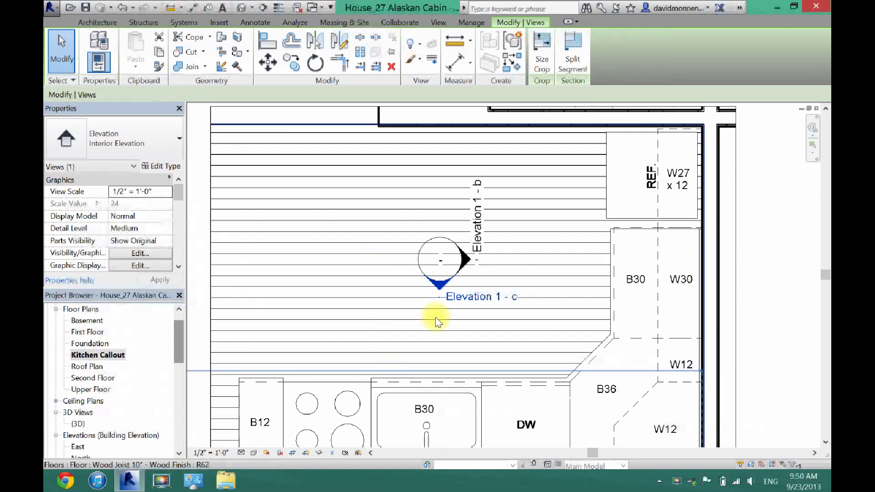
click(466, 263)
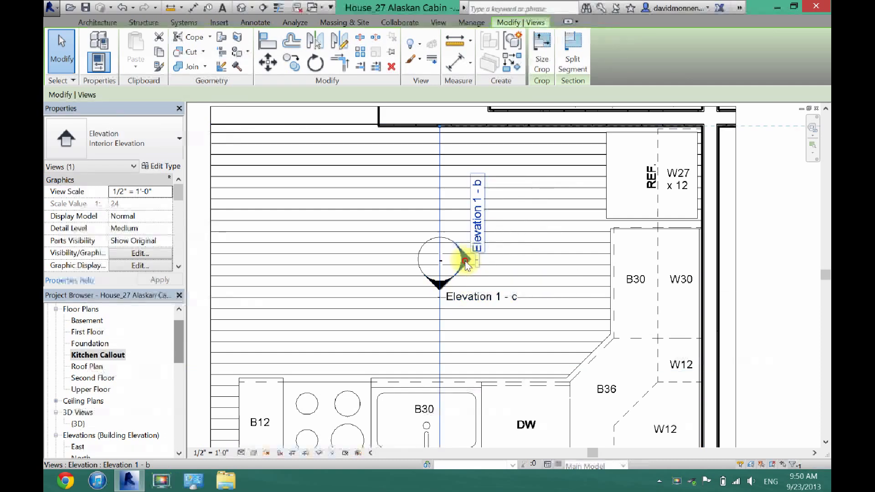
drag(439, 215, 601, 223)
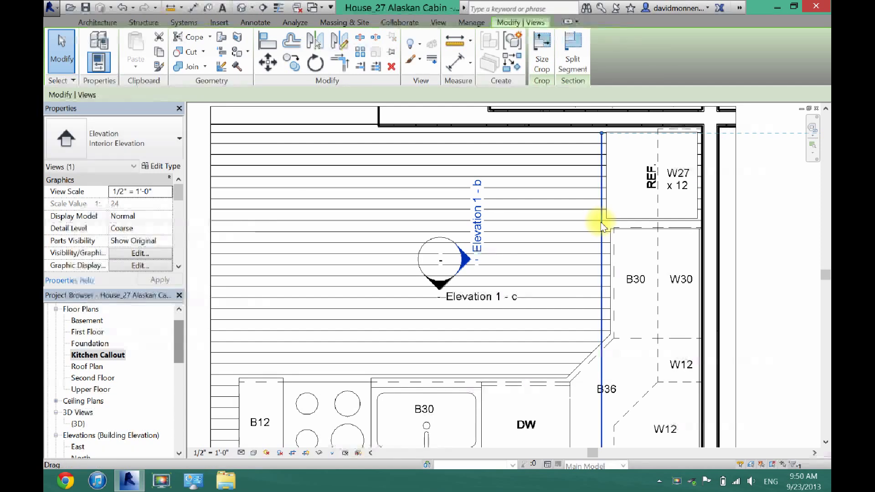
click(781, 242)
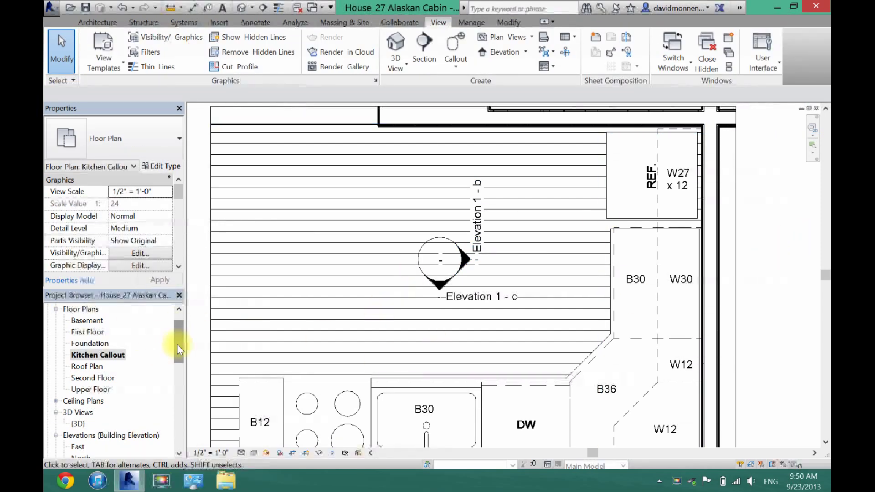
Step: Expand Elevations (Interior Elevation) in the Project Browser to reveal Elevation 1 - b and 1 - c
drag(178, 346, 178, 367)
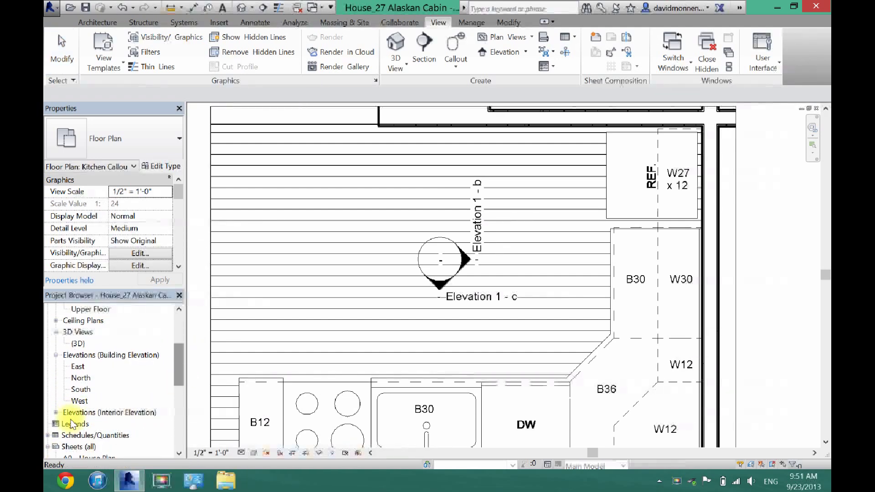
click(56, 412)
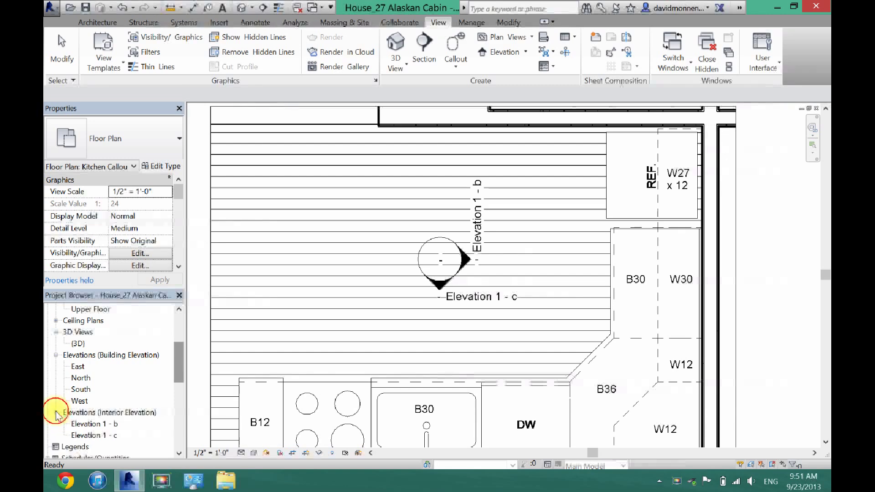
drag(182, 374, 182, 376)
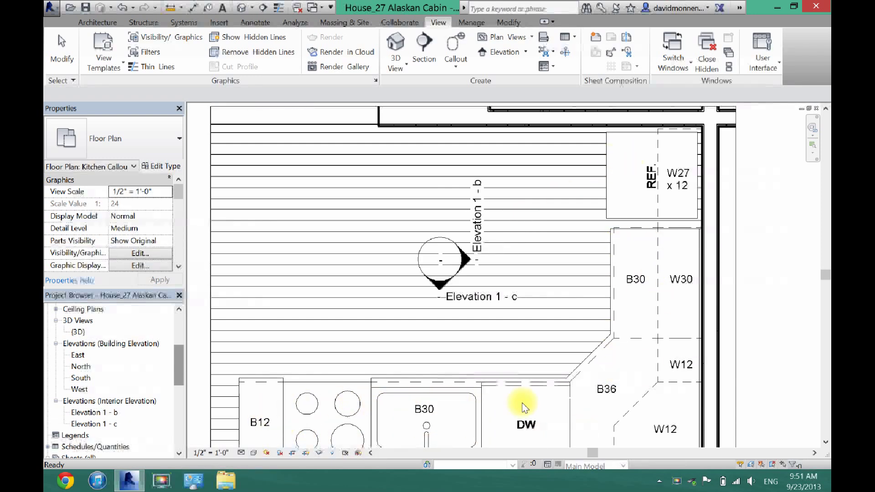
Step: Open Elevation 1 - b and pull its crop region's top and right edges in to the cabinets
double_click(98, 412)
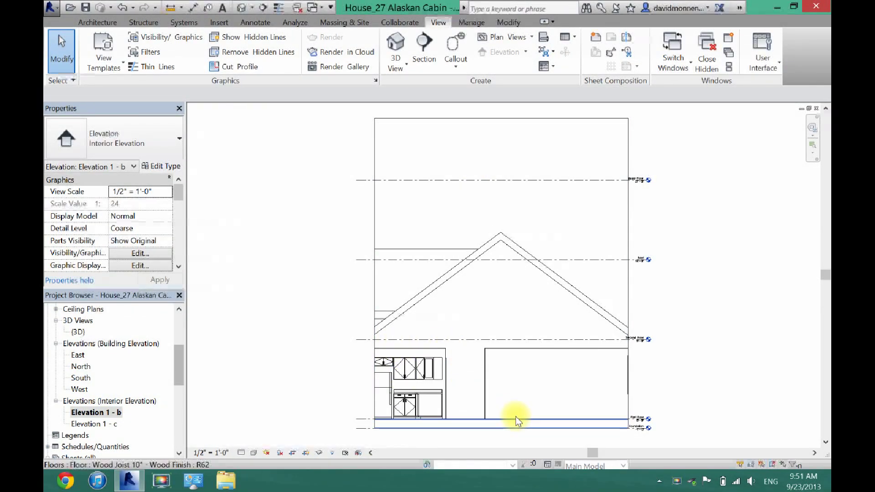
click(376, 222)
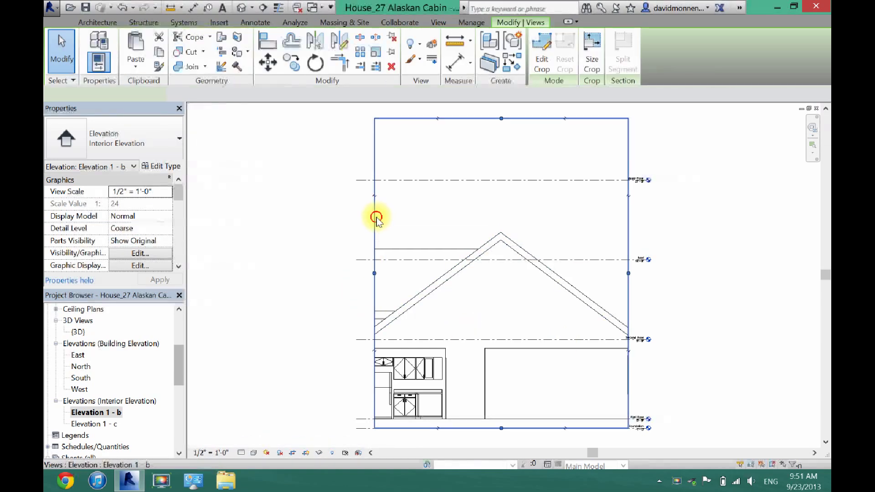
click(499, 118)
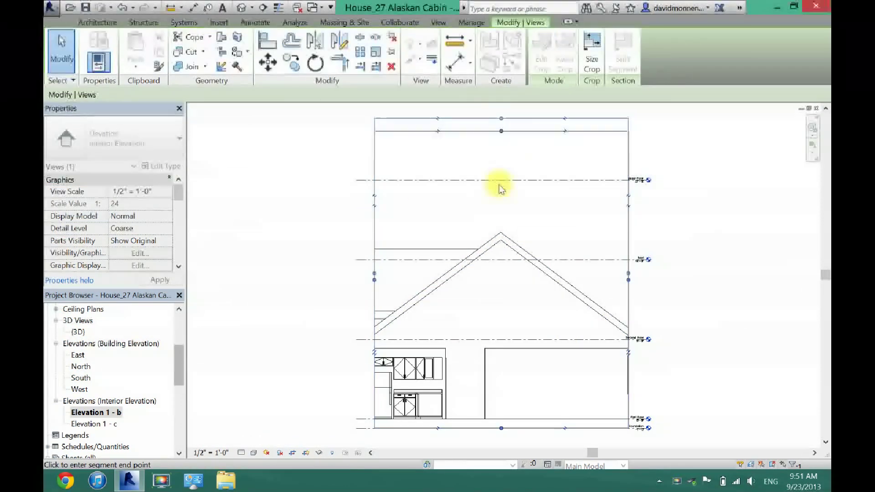
click(496, 351)
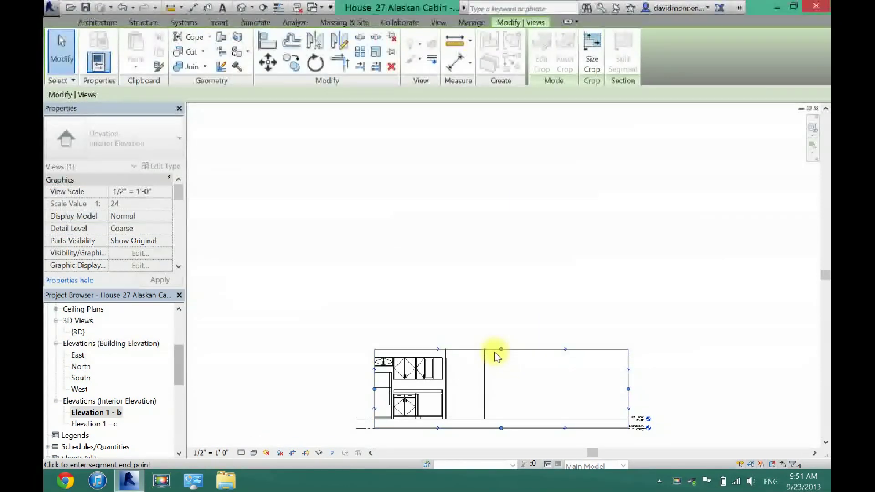
click(628, 391)
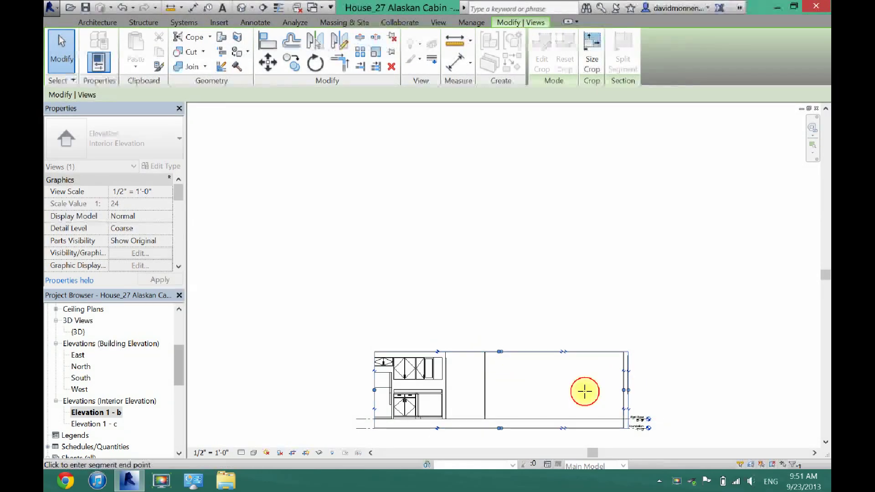
click(447, 390)
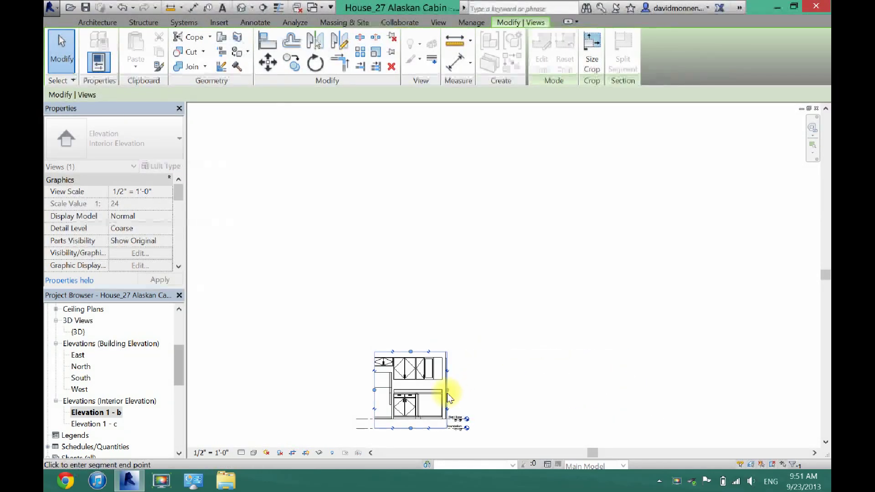
Step: Raise the crop region's bottom edge to the First Floor level, cutting out Foundation
scroll(446, 392, up, 5)
click(825, 283)
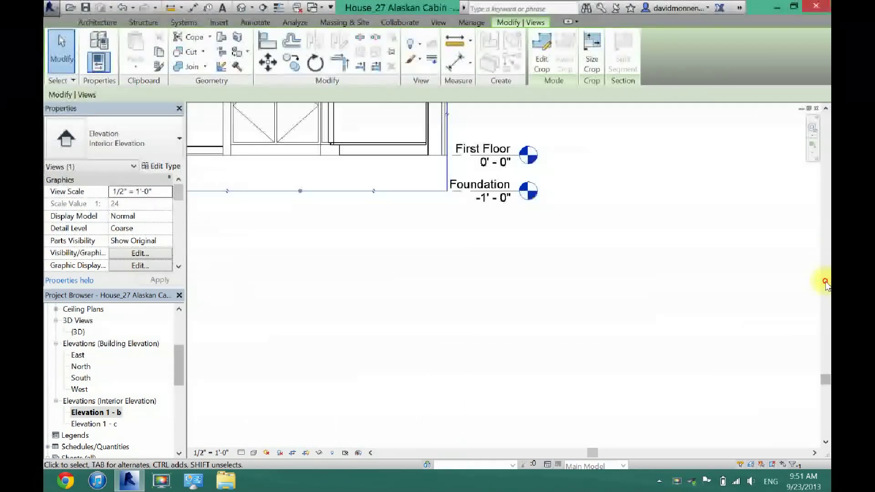
drag(587, 453, 551, 453)
drag(826, 382, 825, 325)
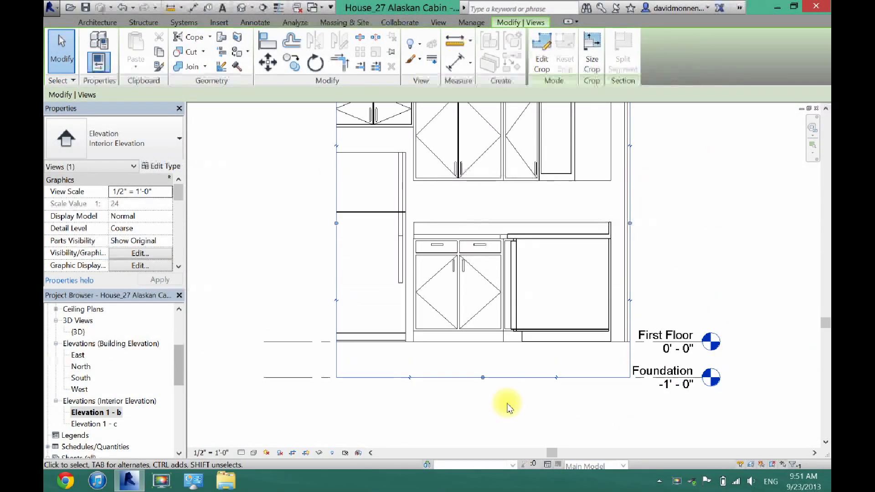
click(482, 378)
mouse_move(476, 351)
mouse_down()
mouse_move(480, 370)
mouse_move(484, 347)
mouse_up()
Step: Hide the First Floor level line in Elevation 1 - b using Hide in View > Elements
click(624, 375)
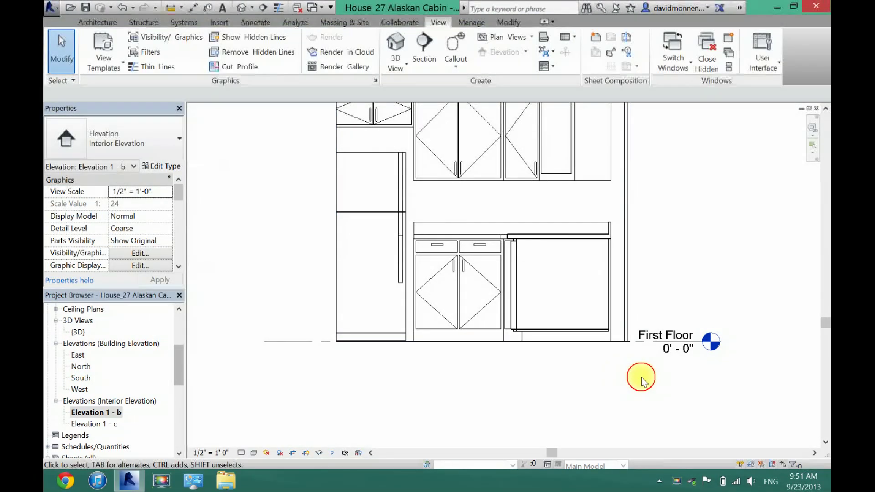
click(683, 335)
right_click(682, 335)
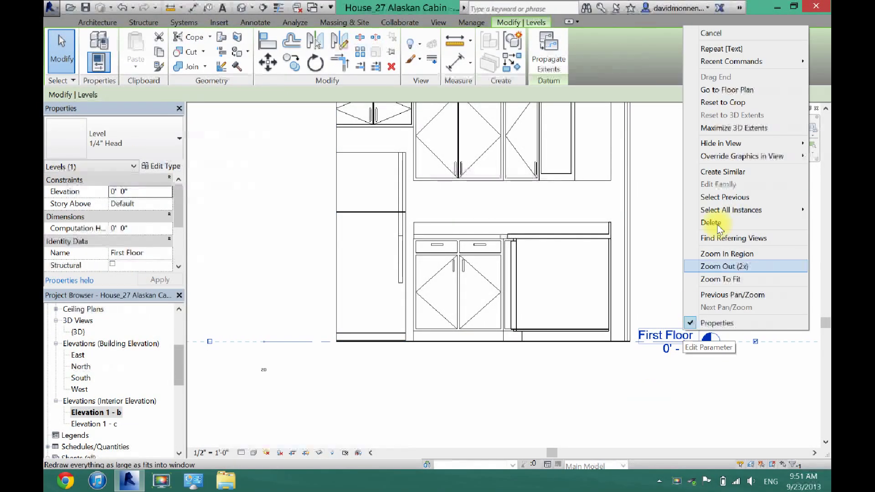
mouse_move(740, 148)
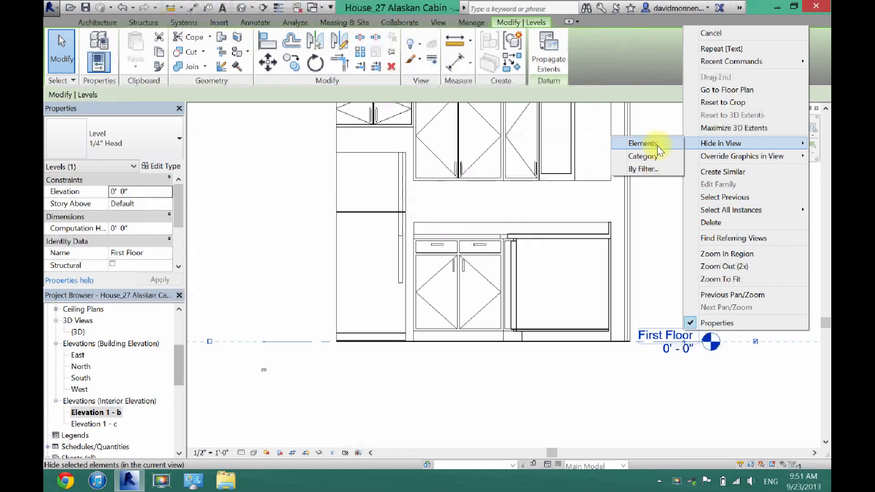
click(651, 156)
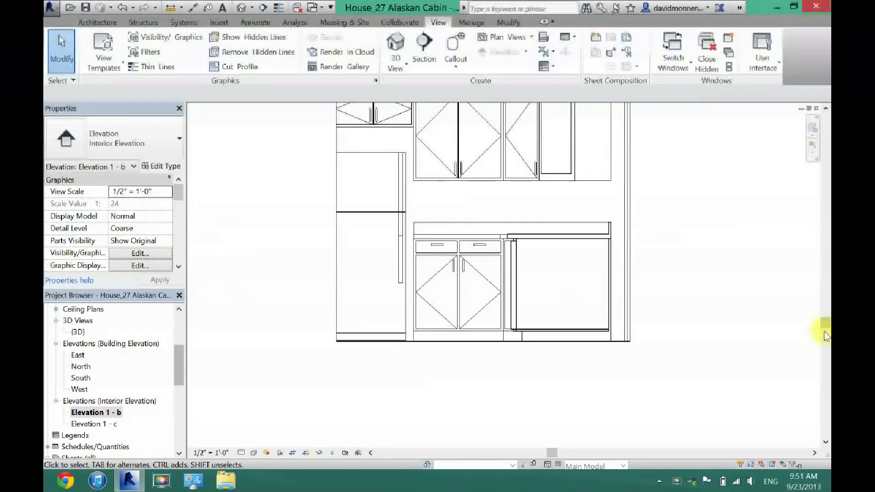
drag(824, 328, 824, 309)
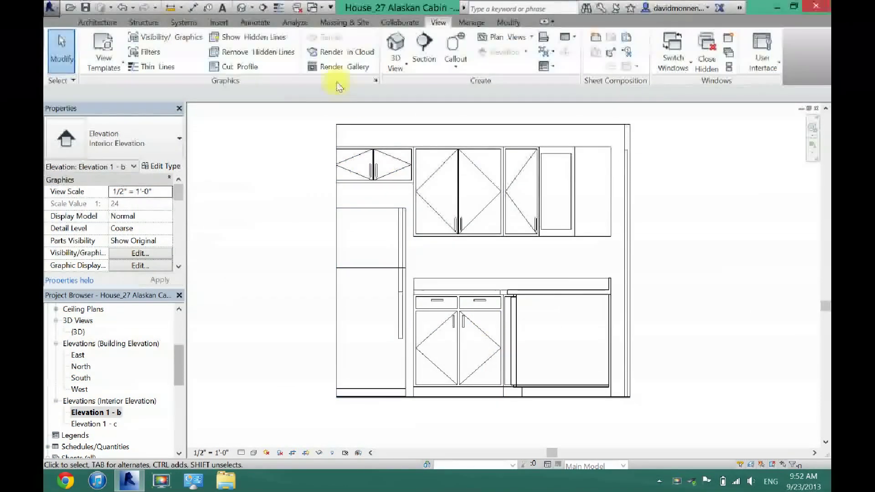
Step: Add a vertical aligned dimension string at left reading 3'-0", 1'-6", 1'-6" and 1'-0"
click(252, 24)
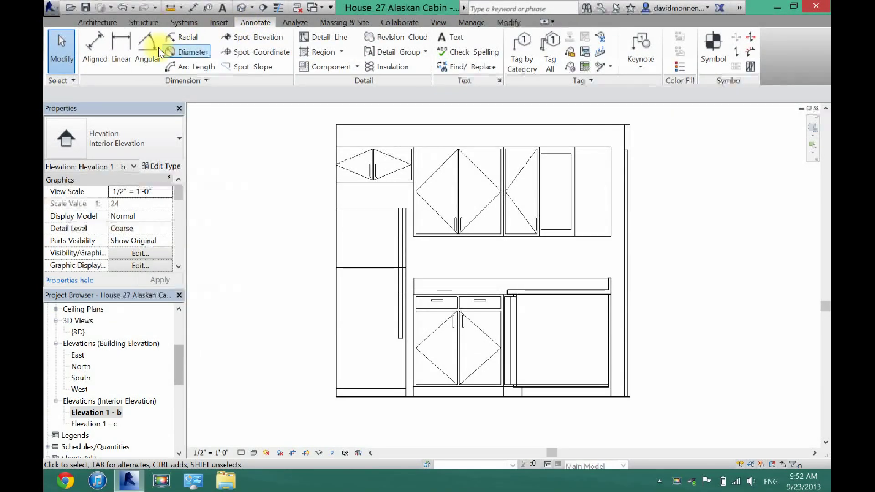
click(93, 50)
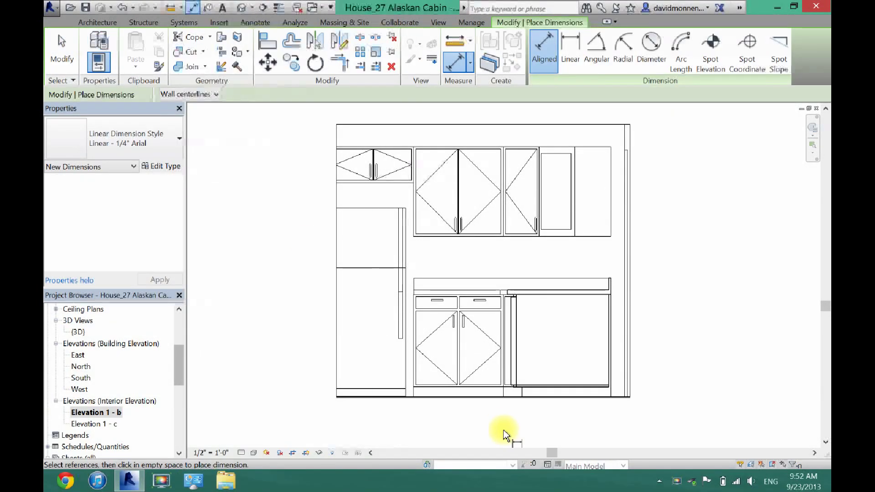
click(442, 398)
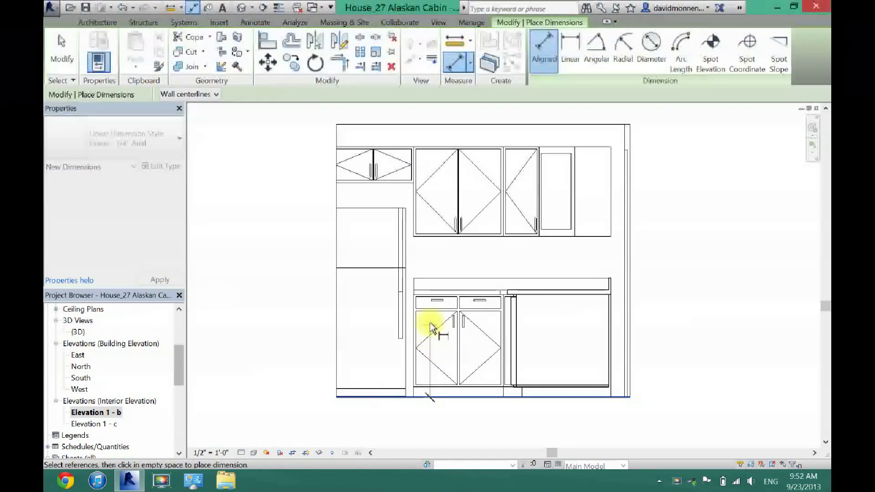
click(426, 292)
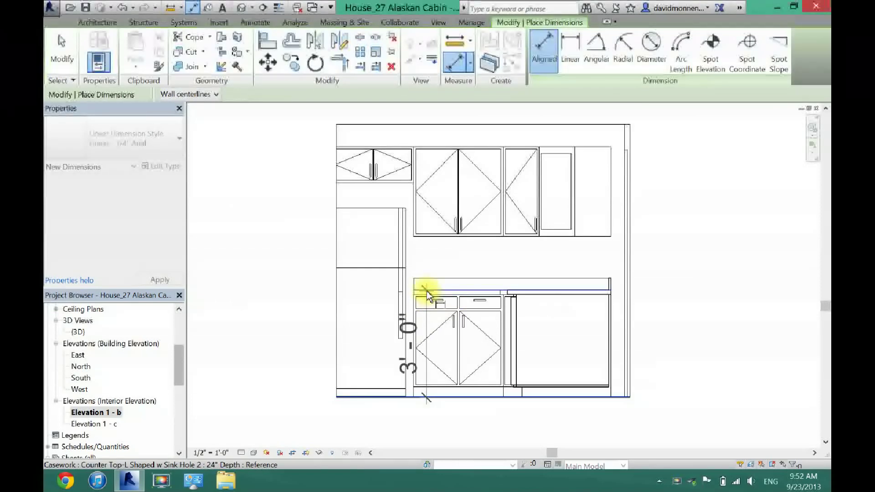
click(422, 240)
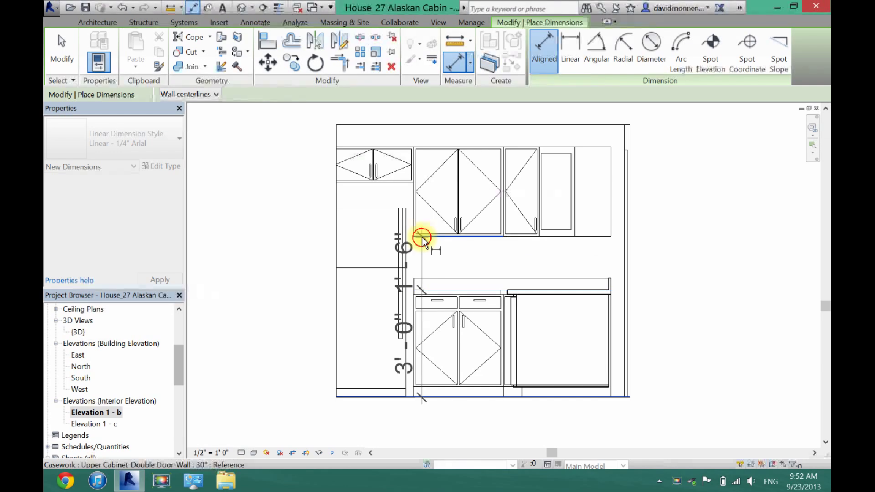
click(347, 185)
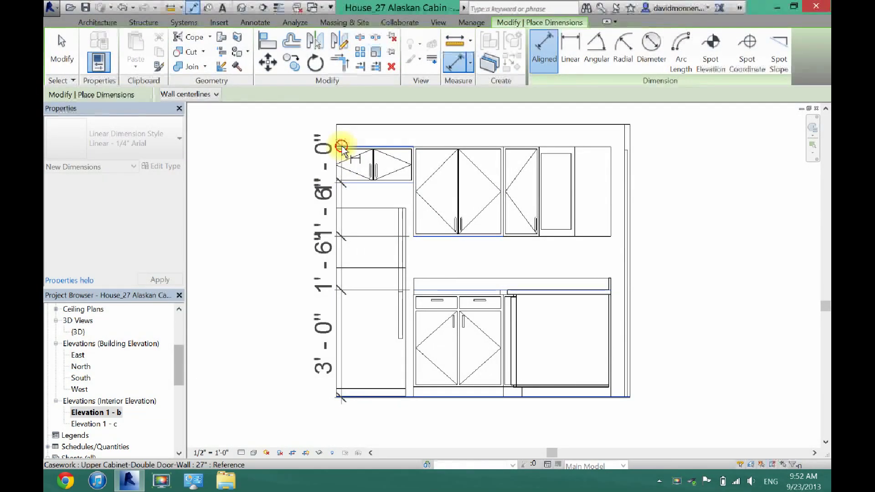
click(294, 255)
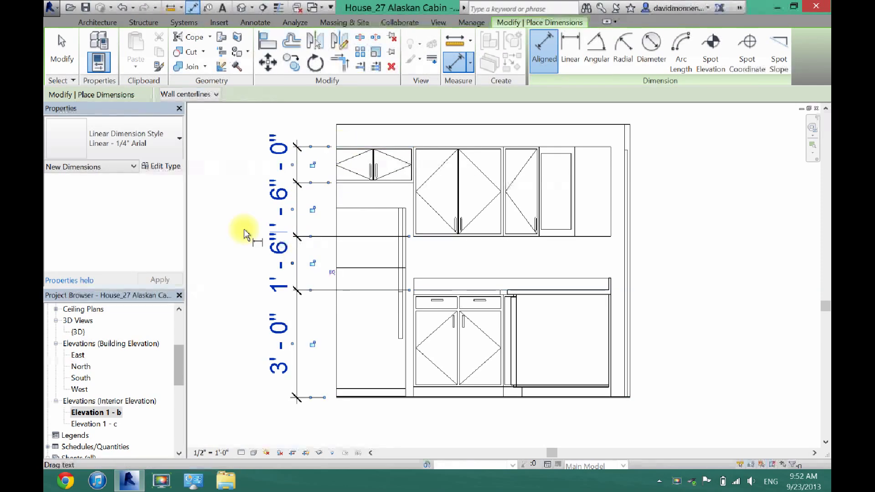
click(61, 54)
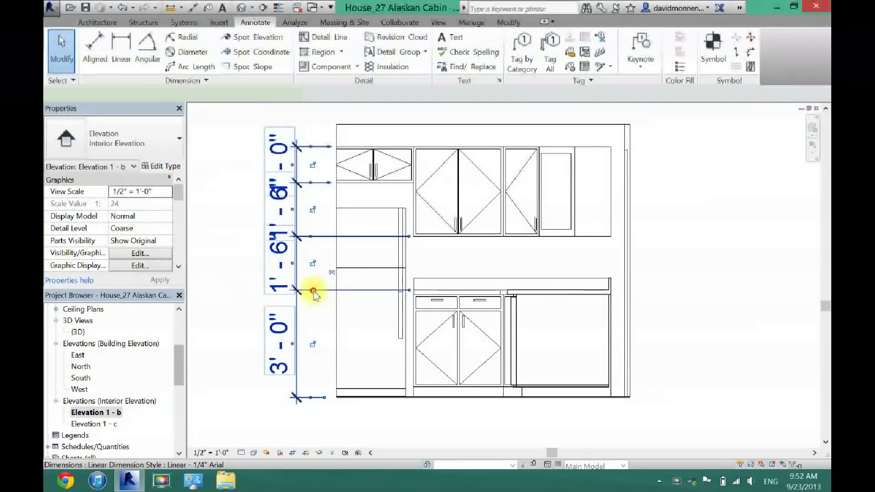
Step: Duplicate the dimension type as Linear - 1/4" Arial 3 with a 1/8 text size
click(313, 292)
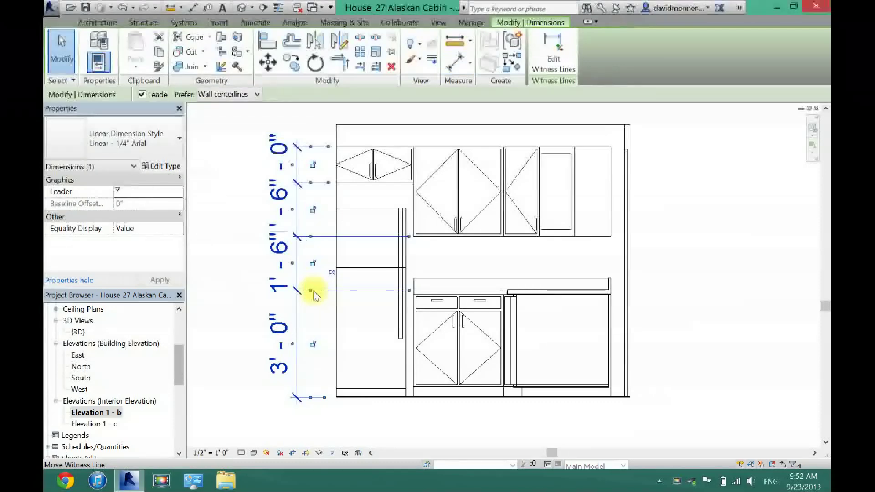
click(160, 166)
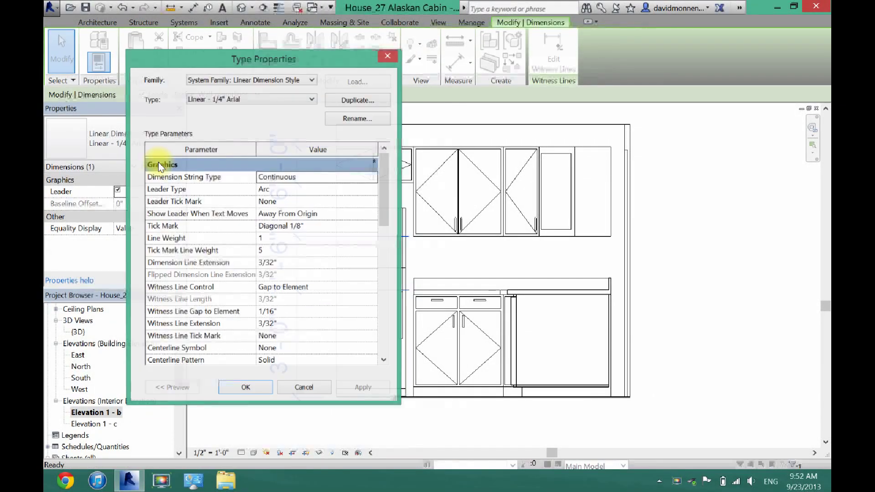
click(357, 101)
click(269, 256)
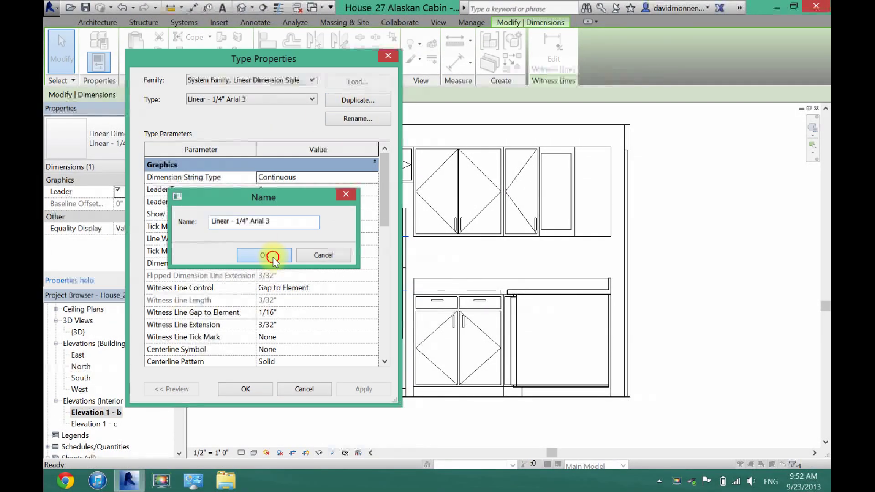
drag(383, 215, 388, 303)
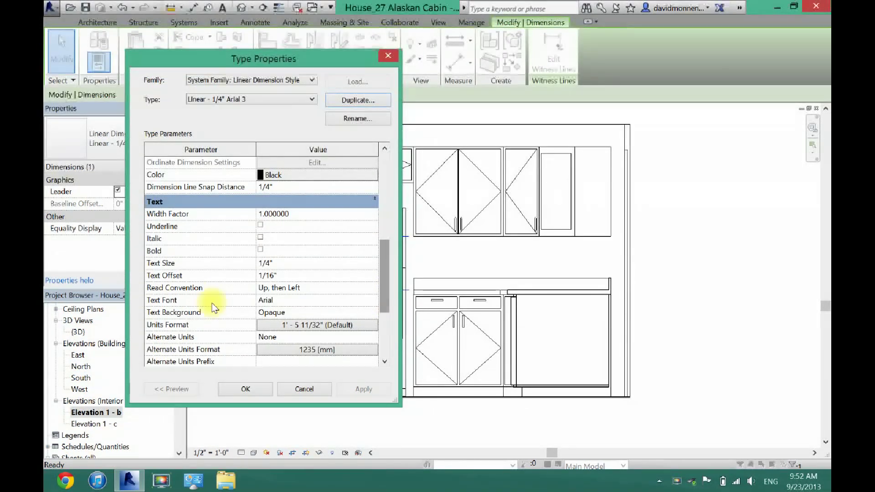
click(286, 263)
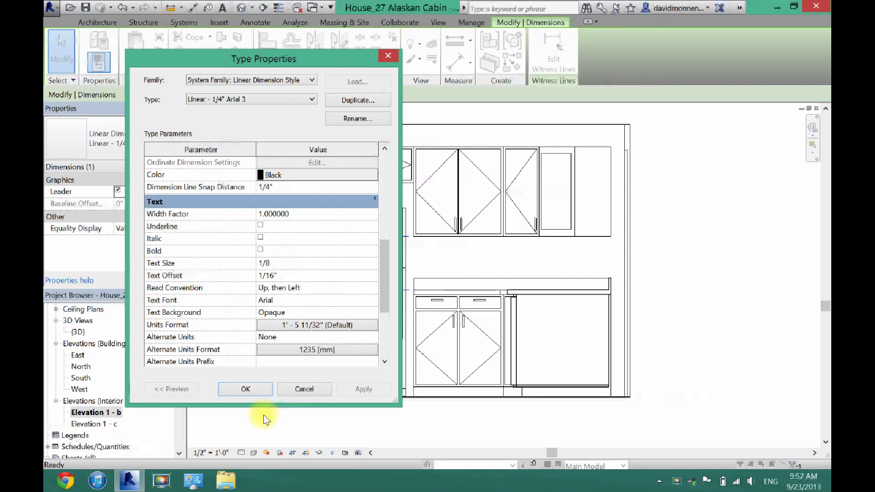
click(246, 389)
click(251, 357)
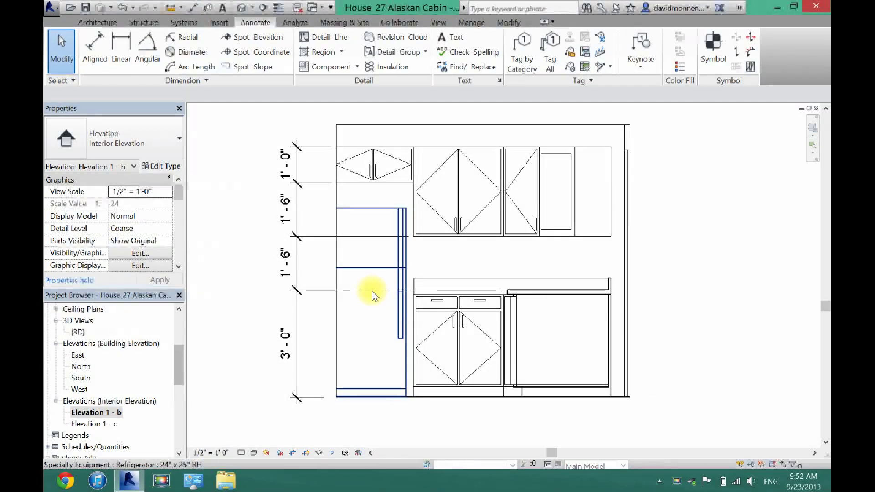
Step: Shorten the dimension's counter and cabinet witness lines so they stop at the left wall
click(296, 253)
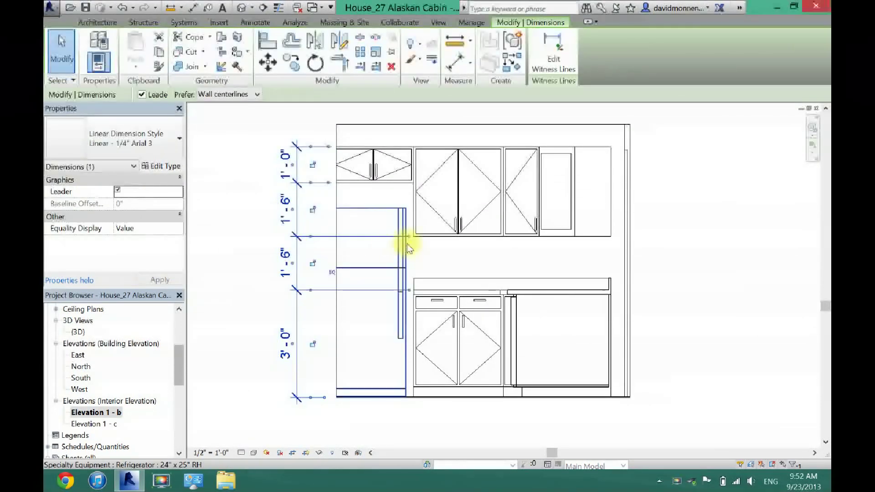
drag(408, 238, 338, 244)
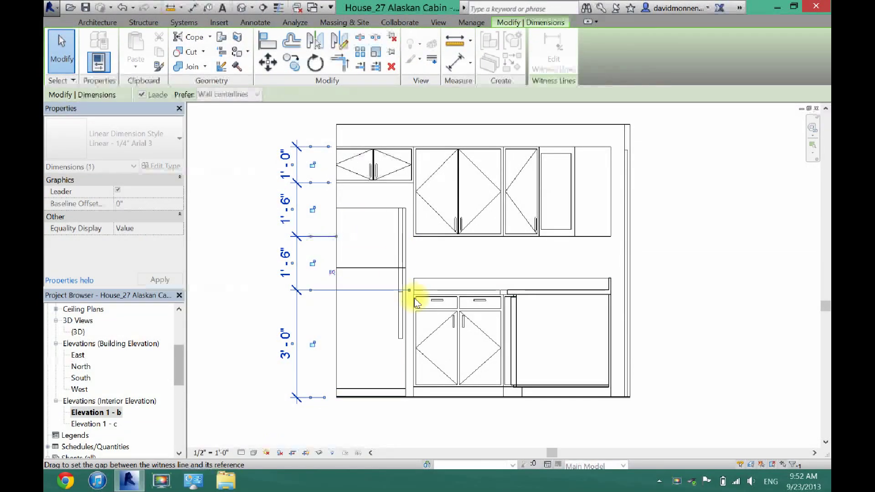
drag(408, 289, 336, 289)
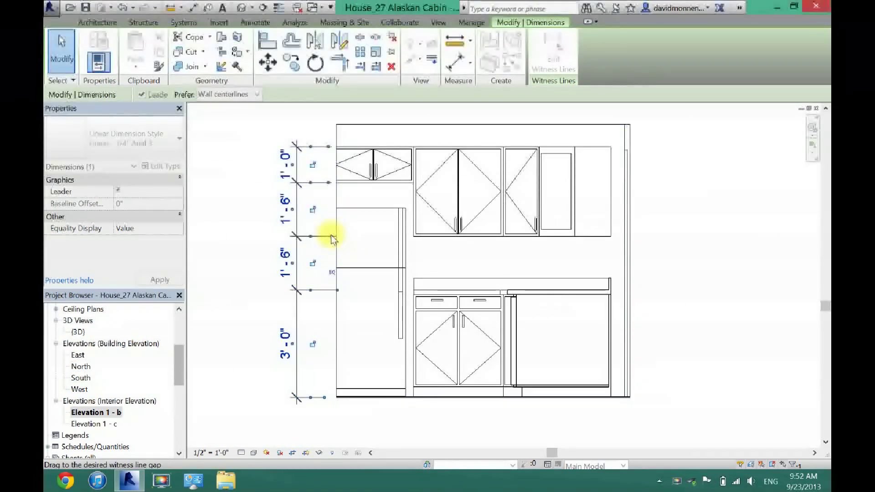
click(331, 235)
drag(336, 289, 332, 292)
click(390, 436)
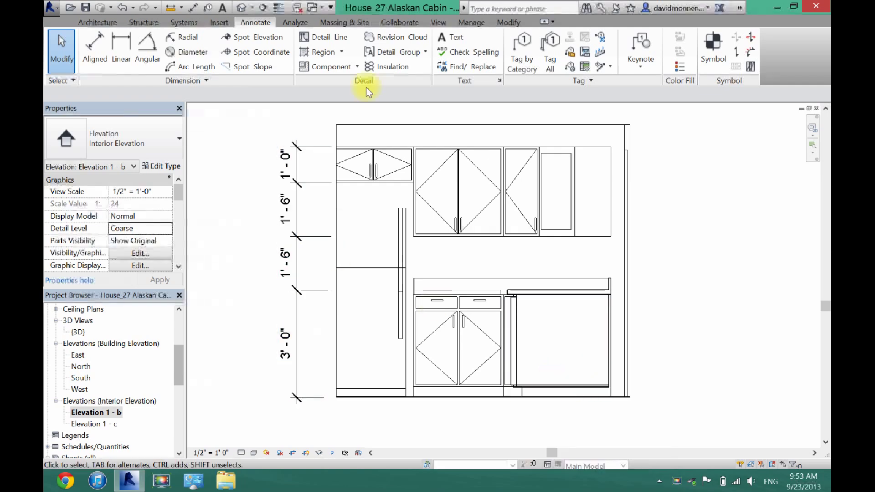
Step: Start a filled region and sketch its boundary up the corner base cabinet's exposed side to the countertop
click(312, 54)
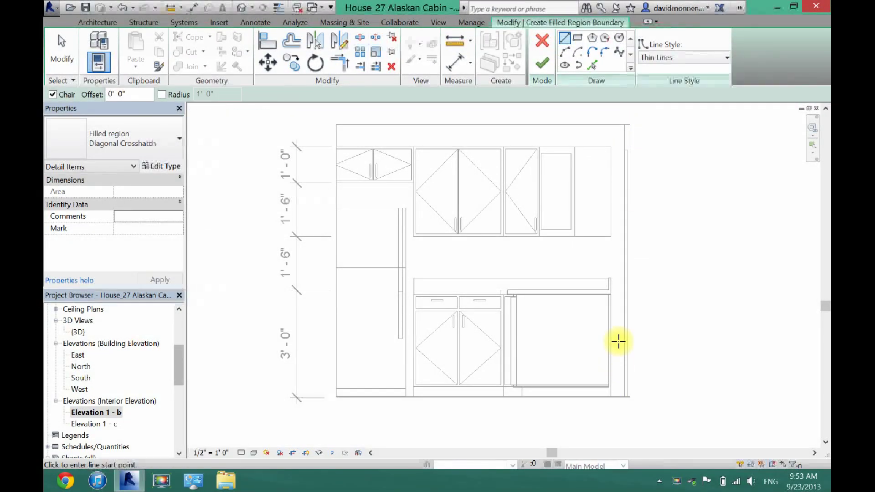
scroll(618, 342, up, 3)
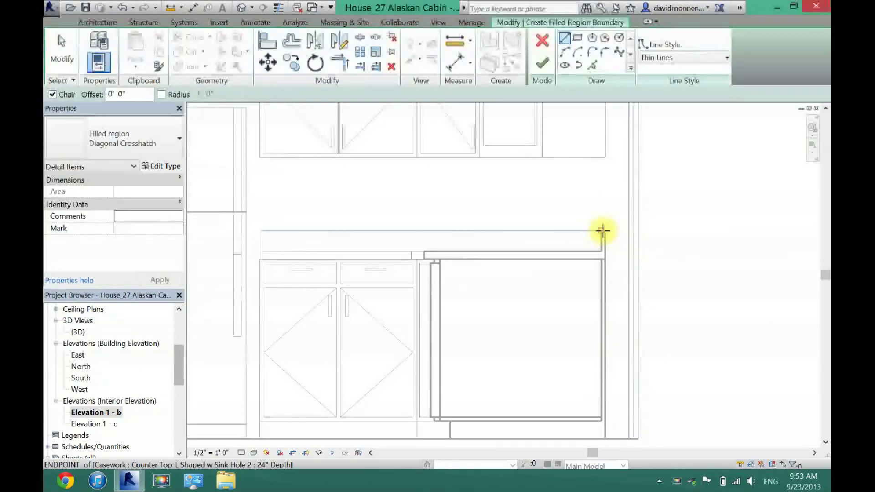
click(450, 437)
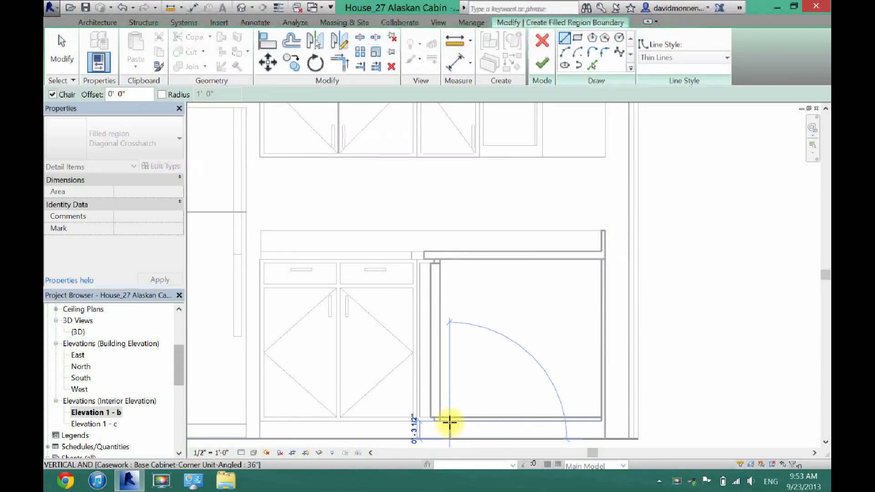
click(450, 421)
click(429, 421)
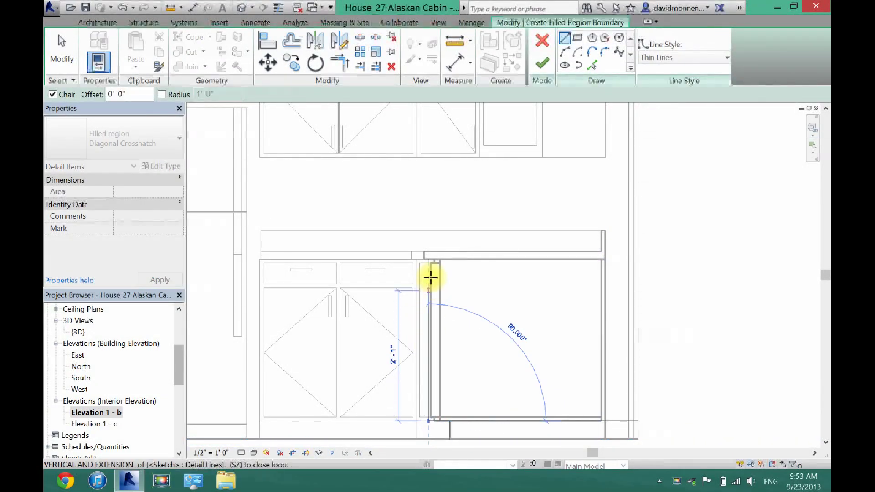
click(431, 257)
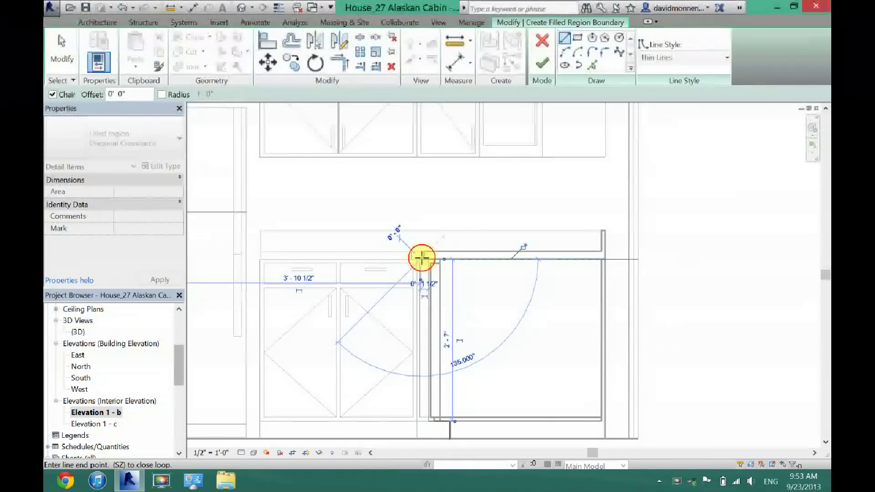
Step: Close the boundary along the countertop and down the wall, completing the 8.37 SF filled region
click(422, 251)
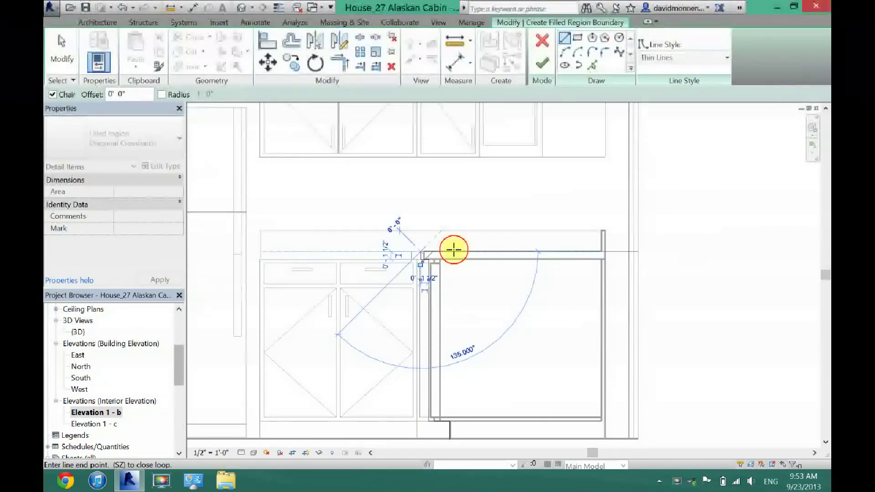
click(601, 250)
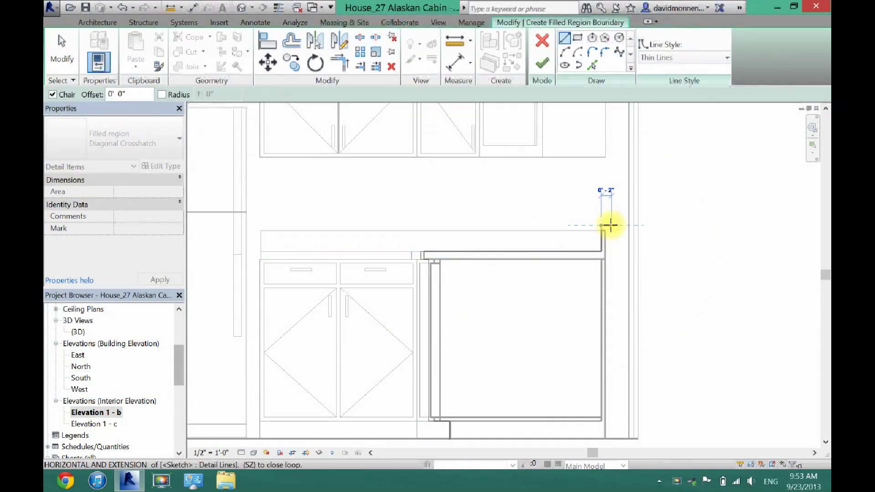
click(606, 225)
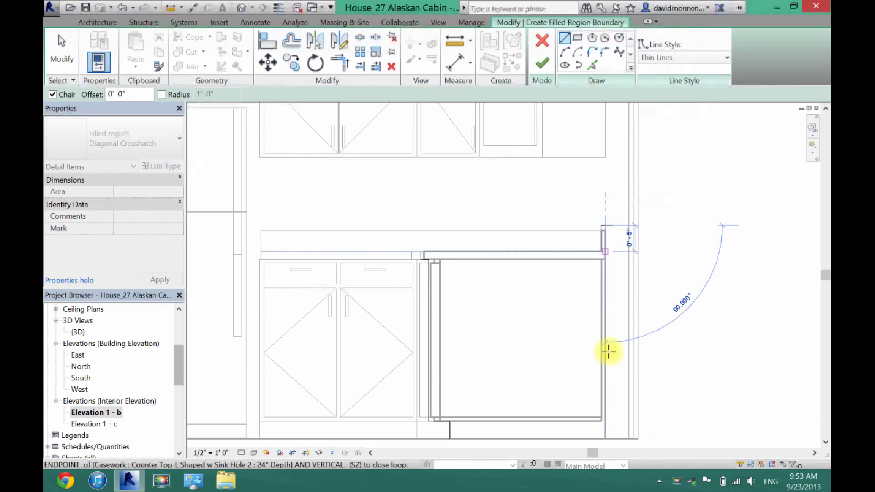
click(605, 438)
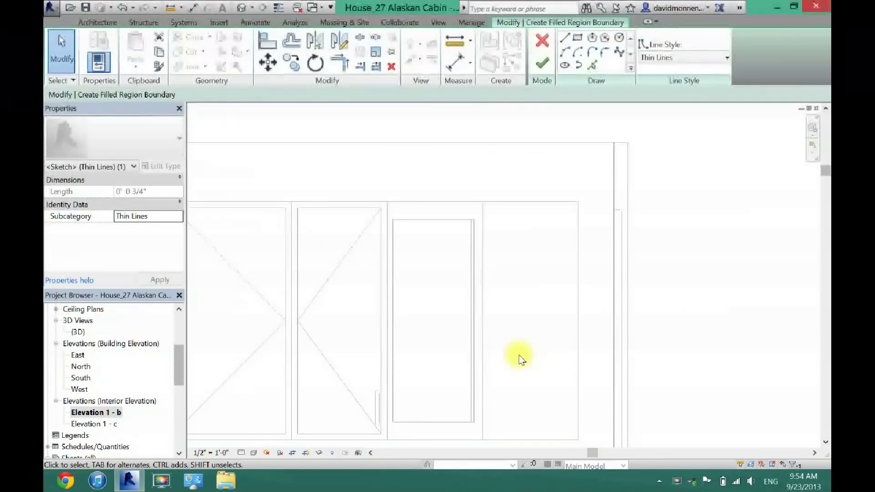
scroll(484, 356, down, 3)
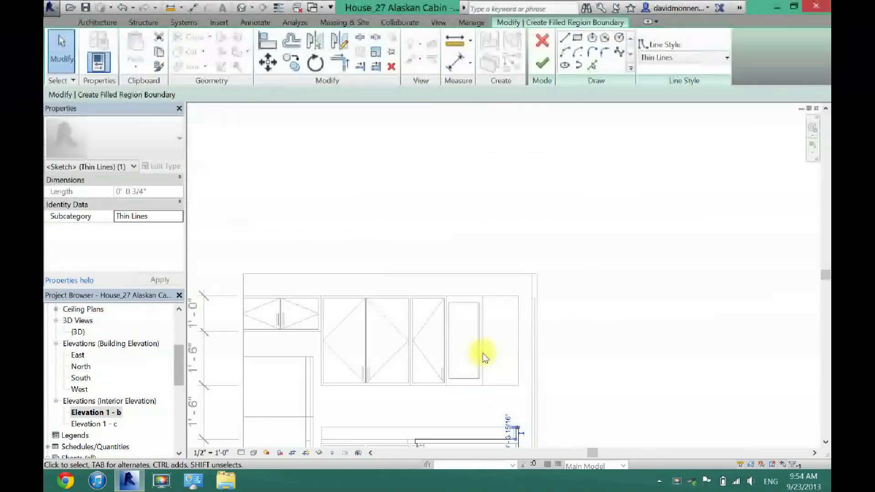
drag(823, 276, 822, 332)
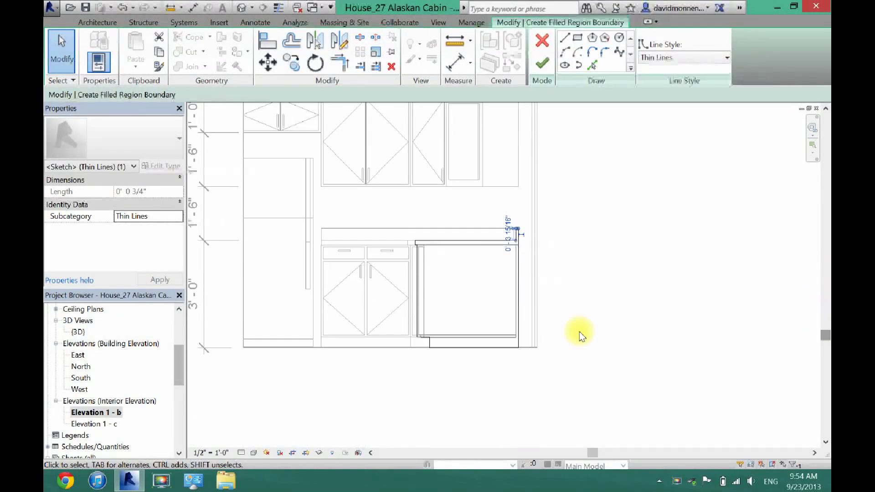
scroll(434, 298, up, 2)
scroll(566, 107, up, 2)
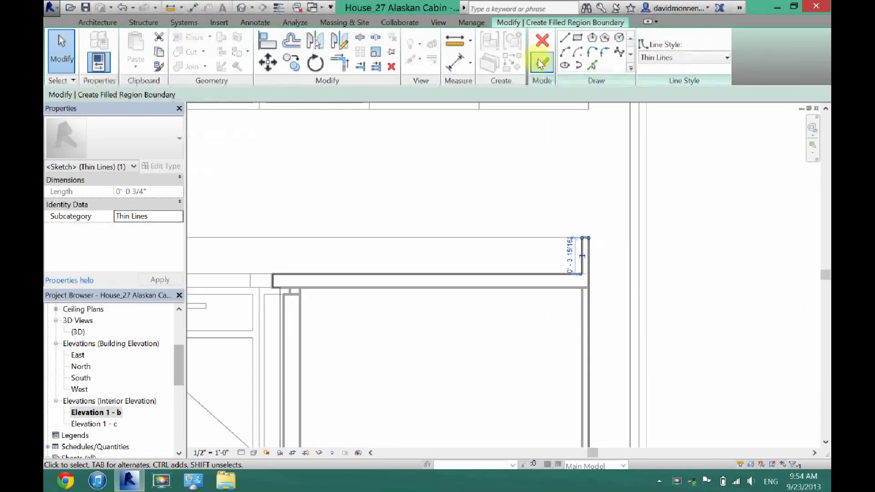
click(541, 64)
scroll(551, 273, down, 4)
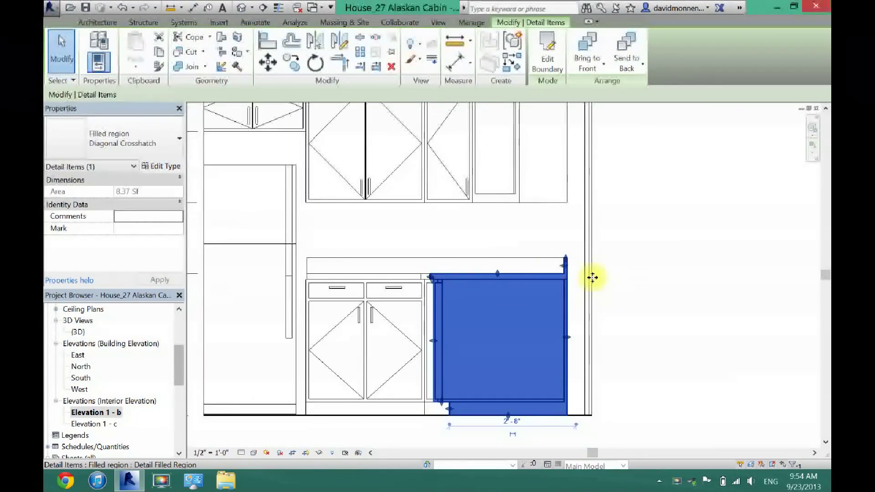
click(646, 295)
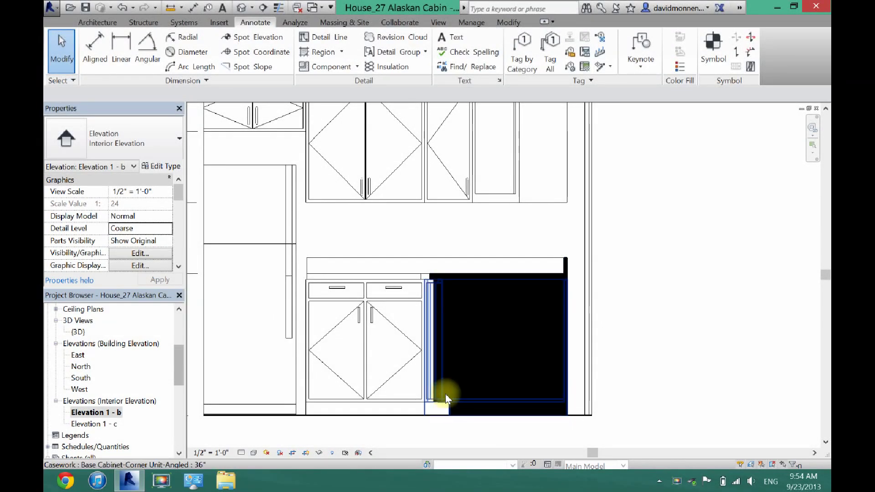
click(434, 301)
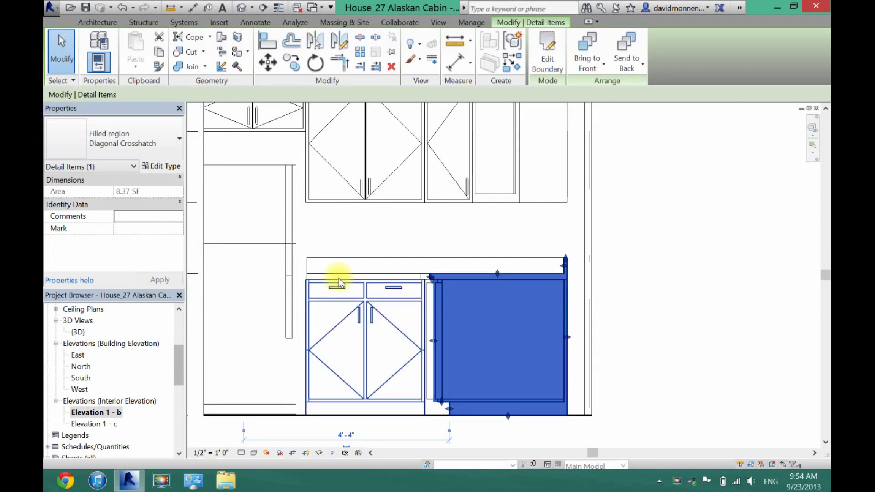
click(154, 166)
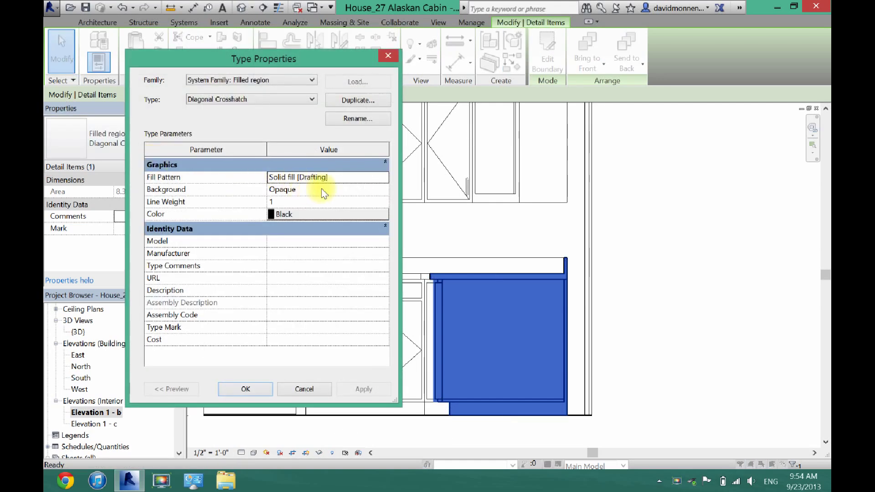
click(375, 180)
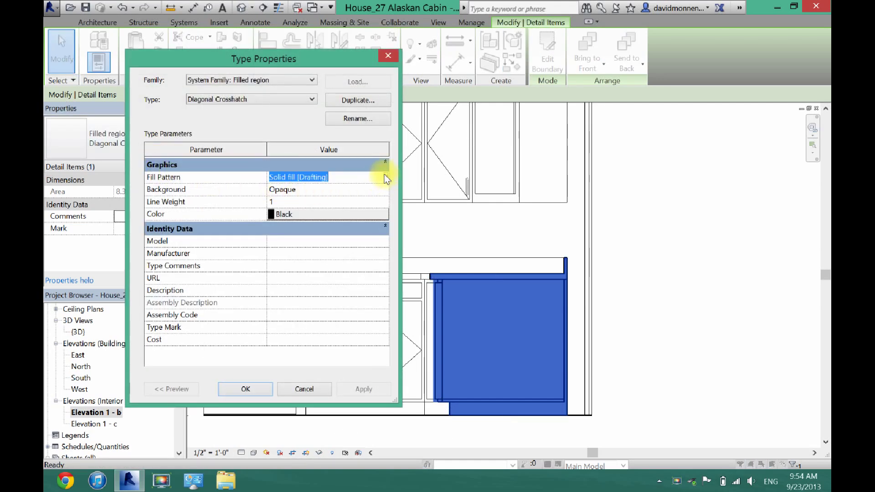
click(385, 179)
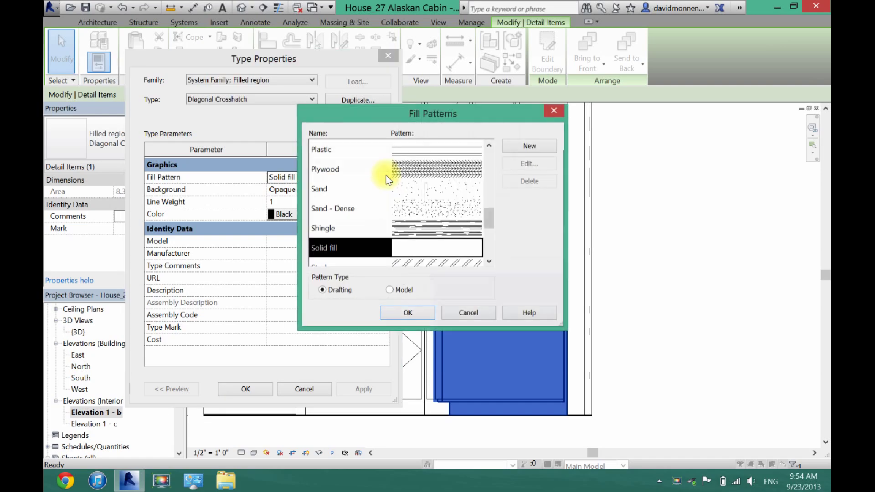
mouse_move(492, 215)
mouse_down()
mouse_move(484, 135)
mouse_move(488, 222)
mouse_up()
click(343, 204)
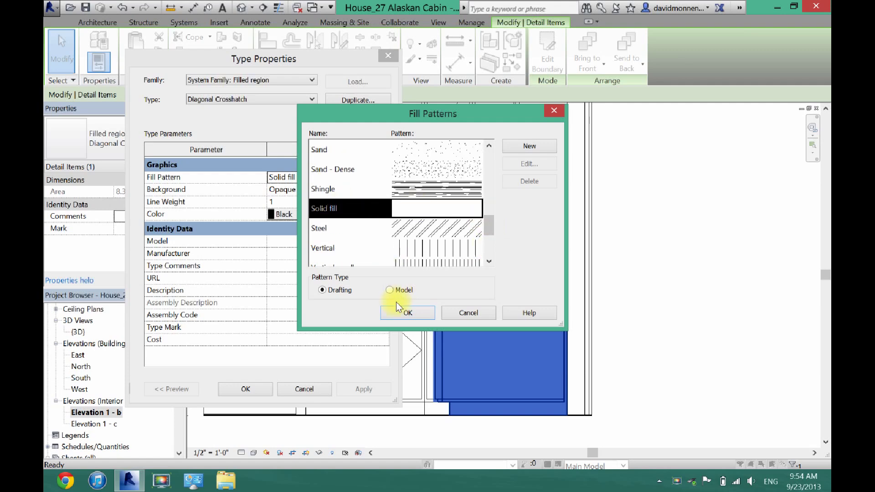
click(407, 315)
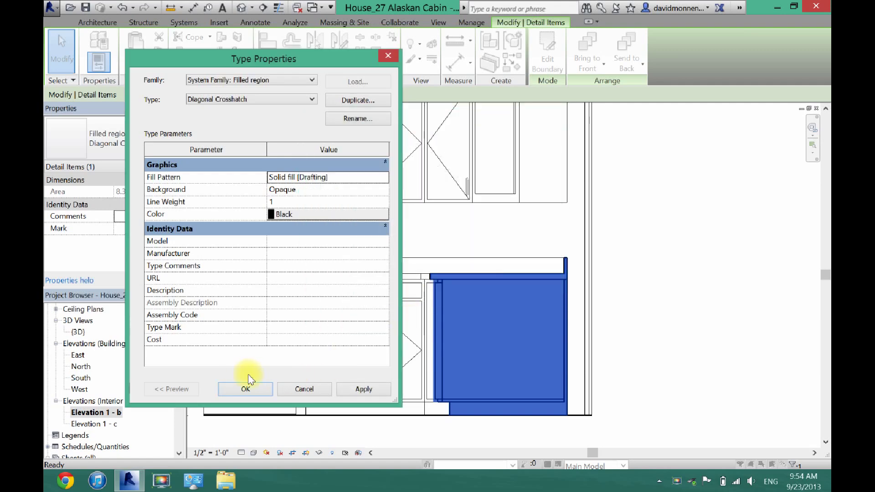
click(233, 388)
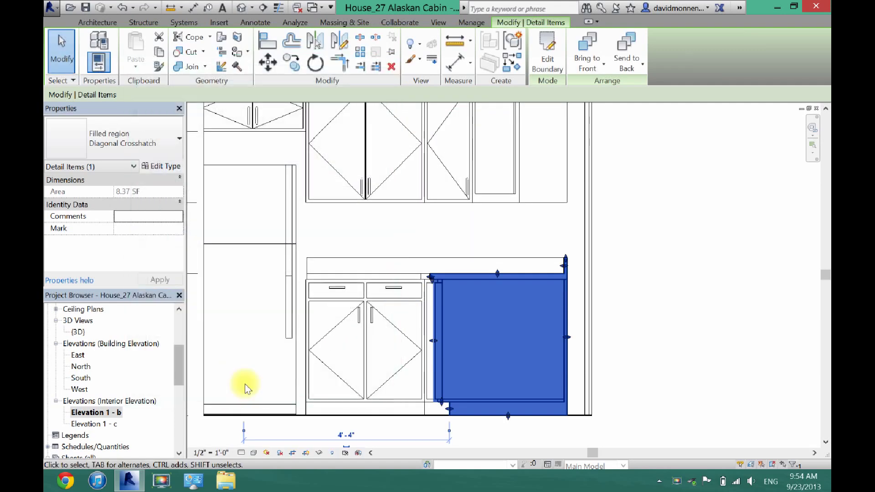
Step: Mask the upper corner cabinet's side with a 2.50 SF rectangular solid-black filled region
click(659, 321)
drag(827, 277, 822, 261)
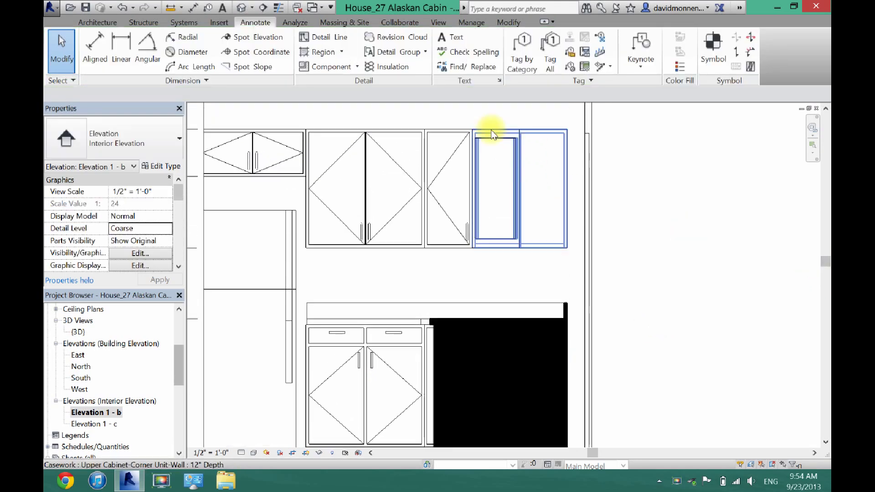
click(315, 54)
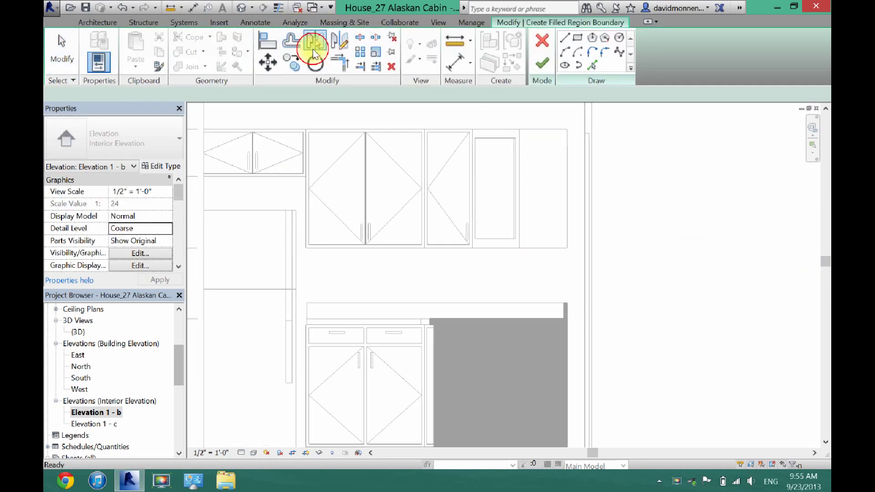
click(578, 39)
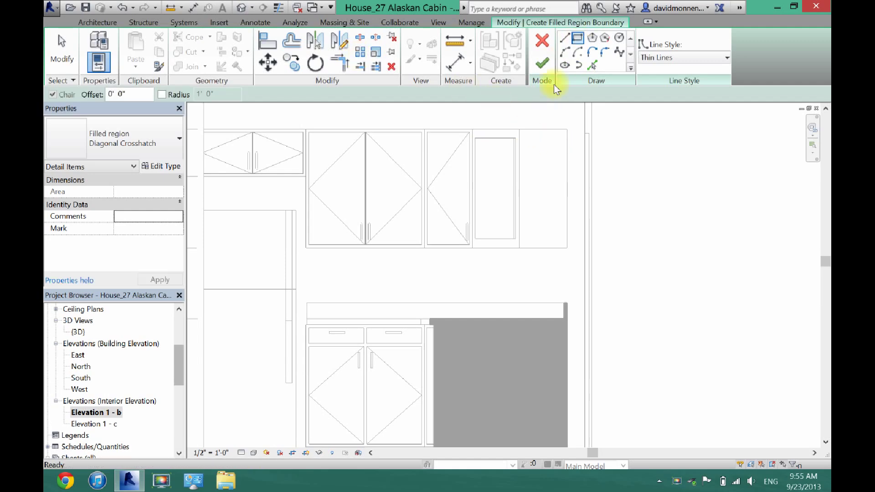
click(519, 130)
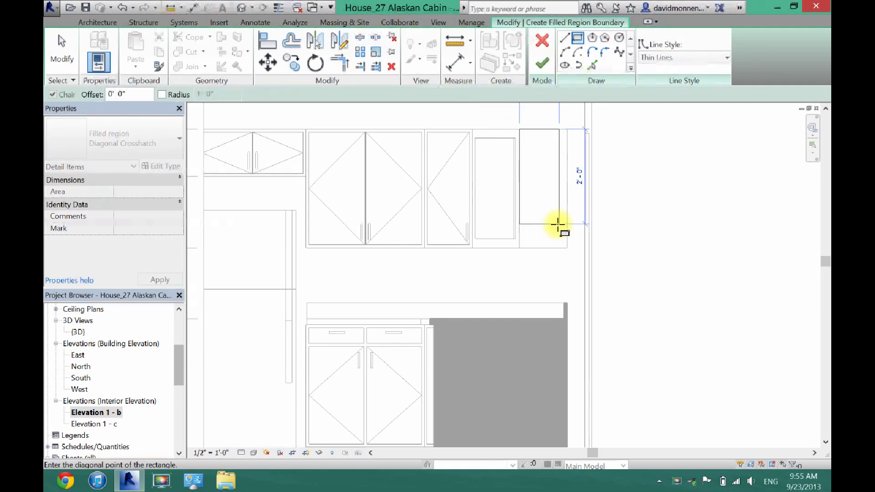
click(567, 248)
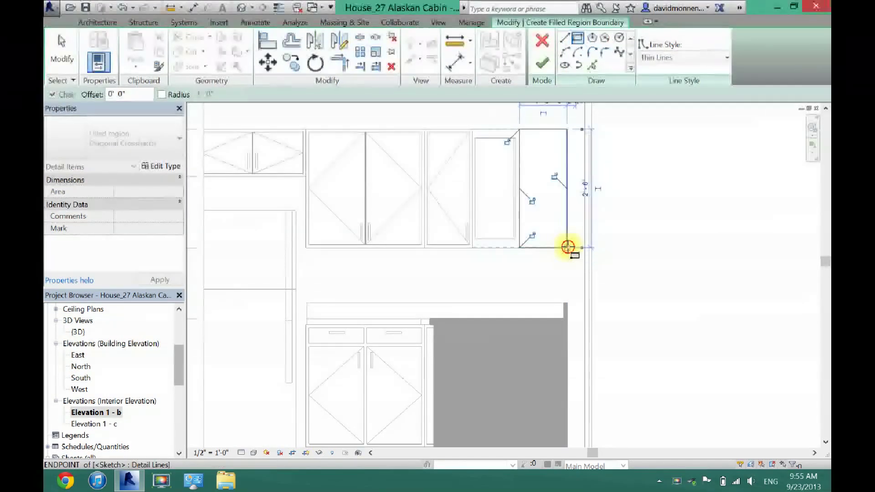
click(545, 68)
click(712, 283)
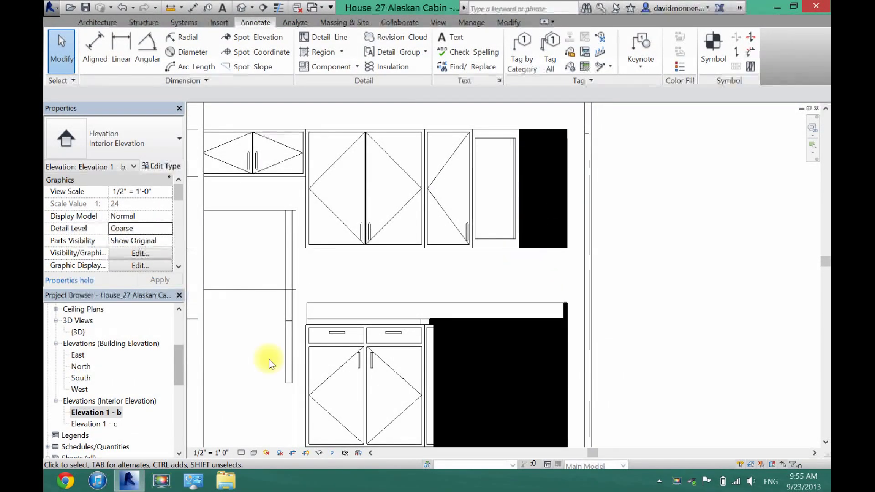
Step: Open Elevation 1 - c and pull its crop's top edge down to just above the sink-wall cabinets
double_click(97, 425)
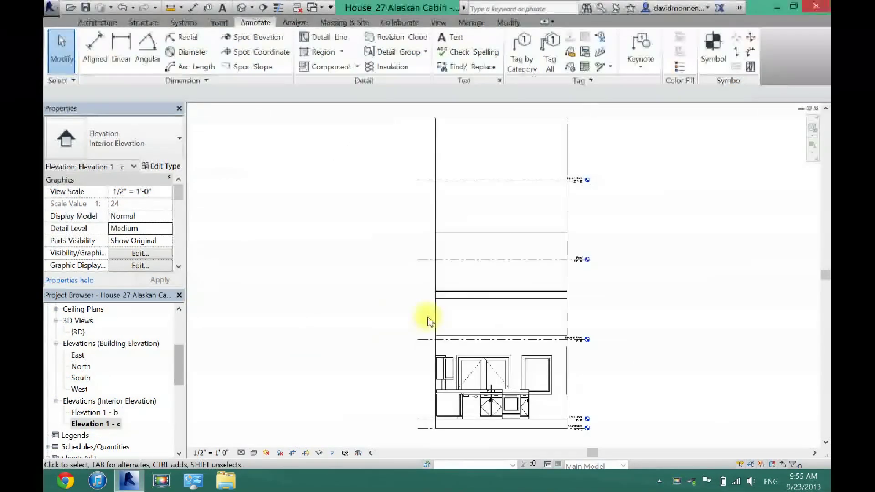
click(502, 118)
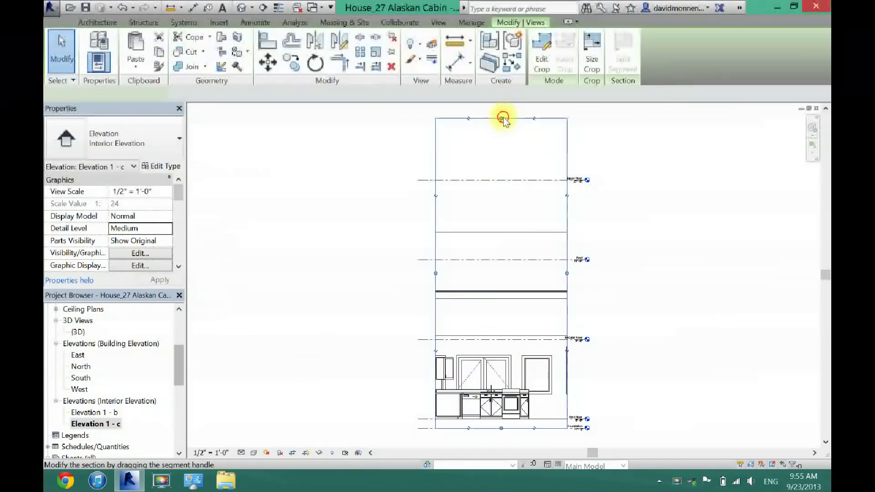
drag(506, 318, 504, 348)
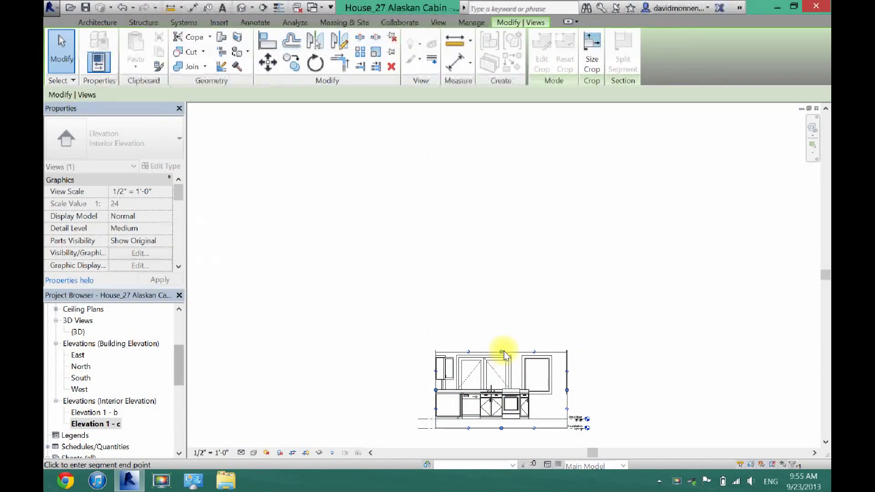
Step: Hide the door, the right-hand window and all walls in this elevation view
click(550, 397)
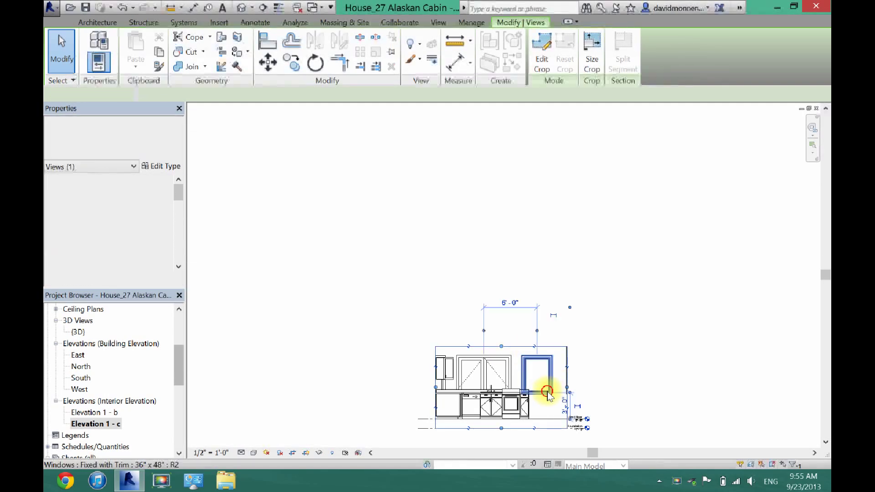
ctrl+click(489, 371)
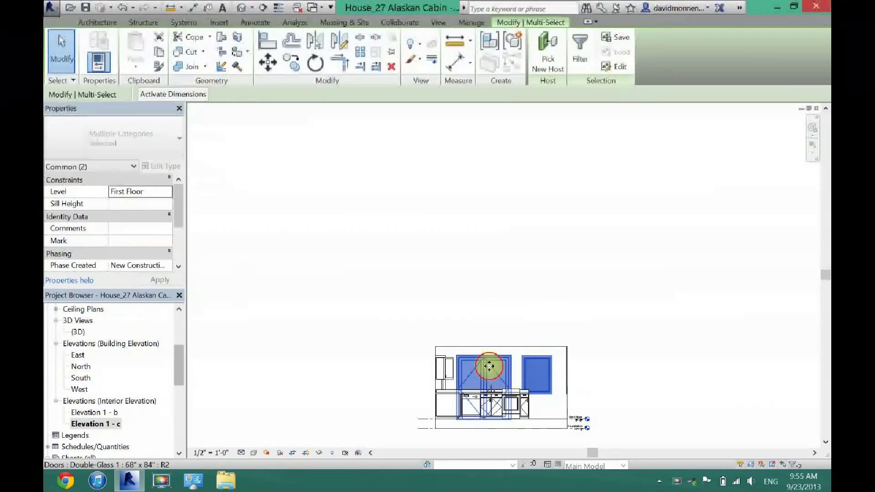
right_click(556, 412)
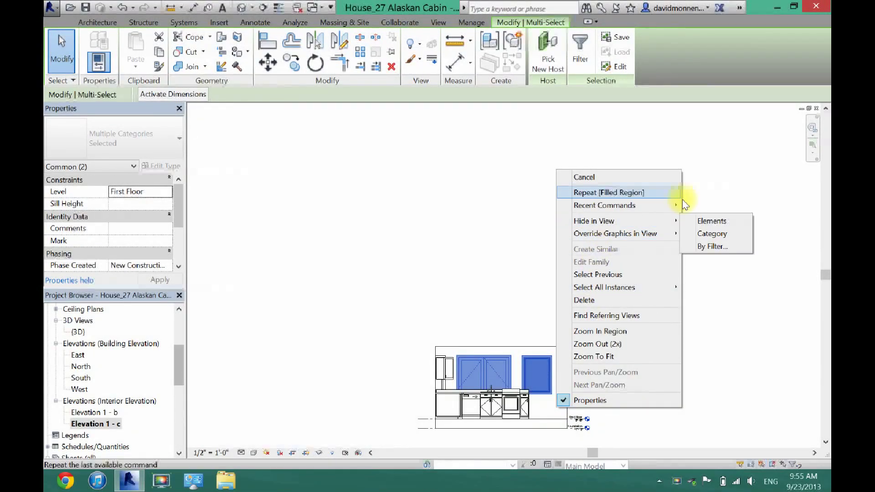
click(725, 221)
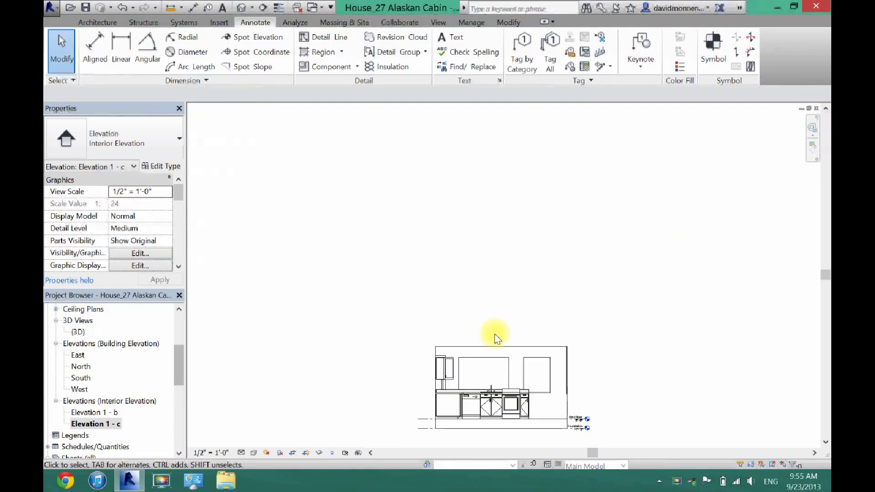
right_click(514, 371)
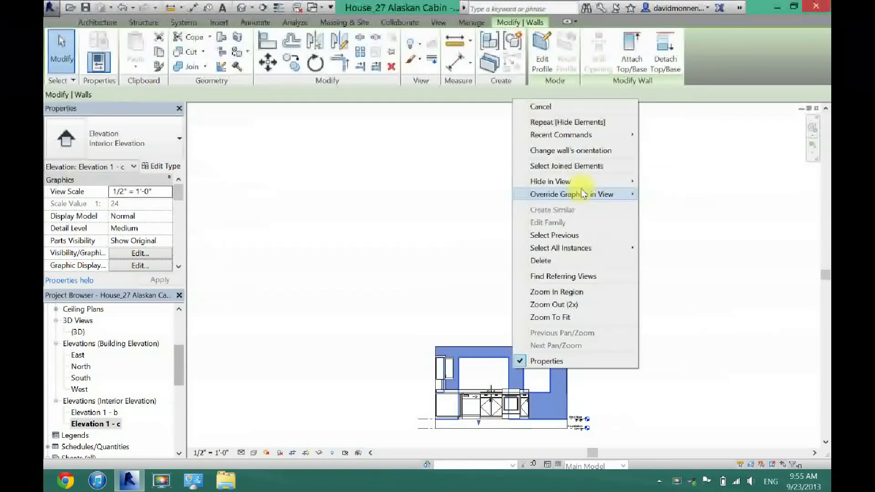
mouse_move(583, 181)
click(666, 195)
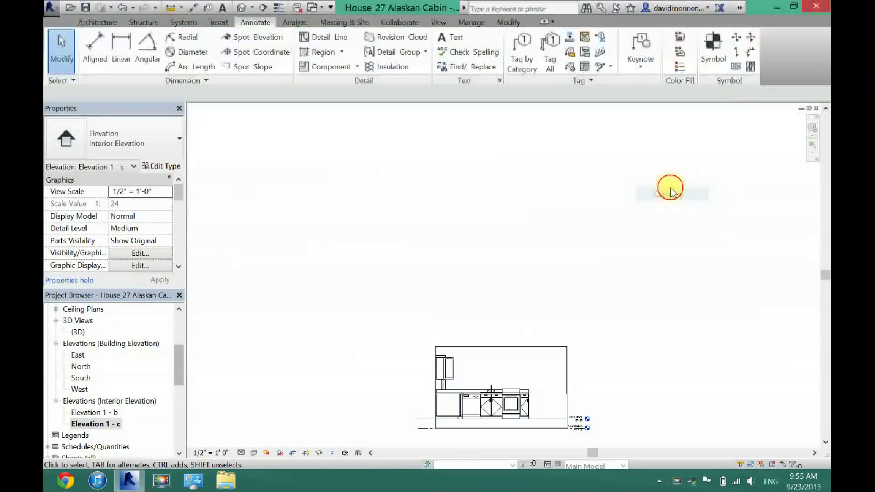
Step: Raise the crop's bottom edge to the floor line, pull its right edge to the cabinets, and save
scroll(561, 417, up, 3)
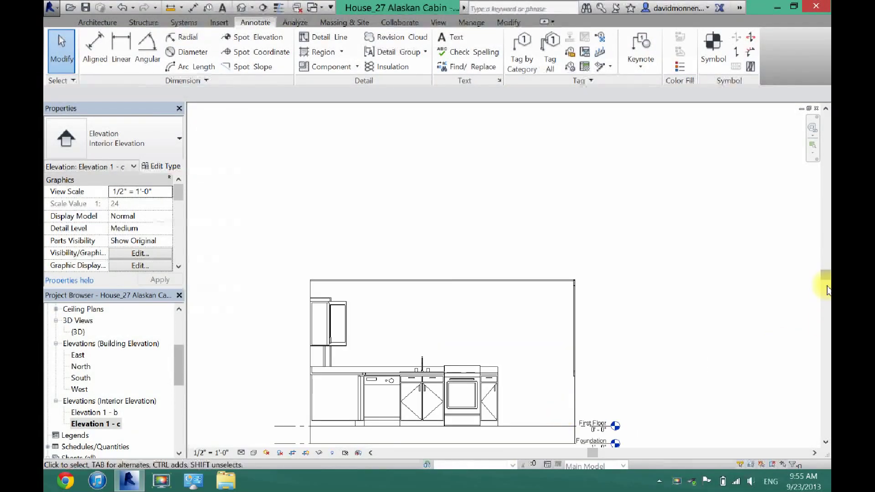
drag(826, 275, 826, 299)
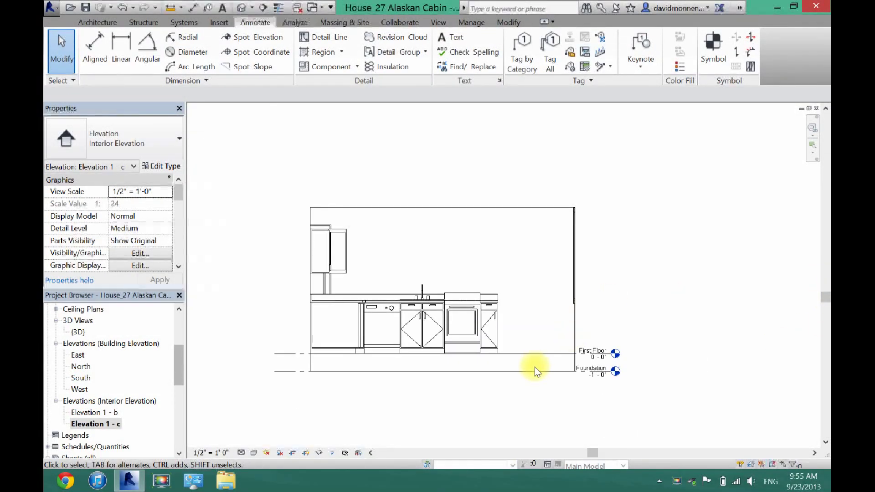
click(533, 371)
drag(437, 371, 435, 353)
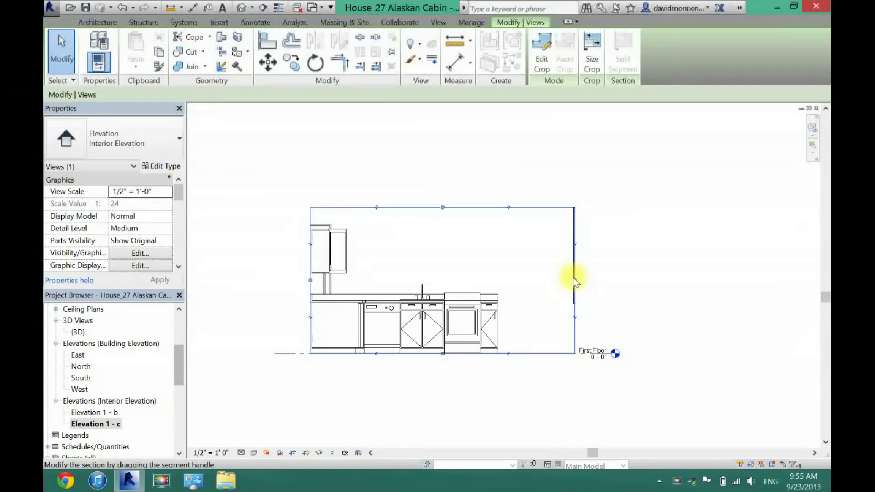
drag(571, 278, 521, 280)
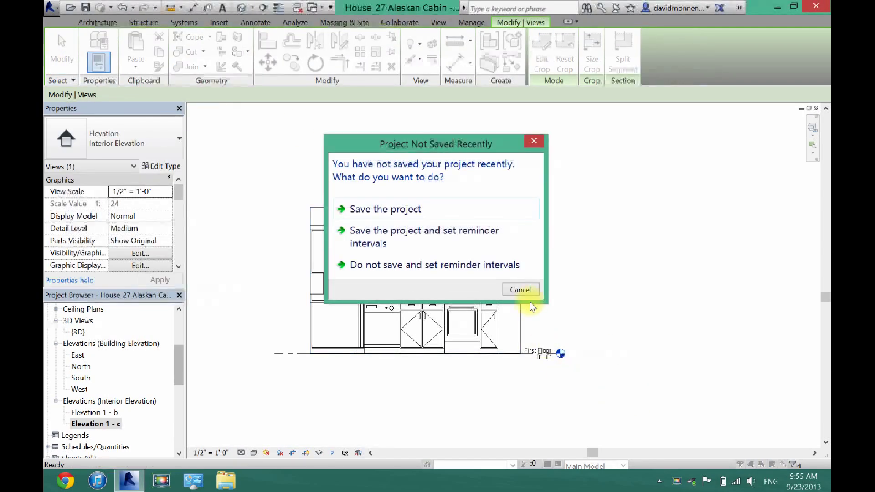
click(391, 209)
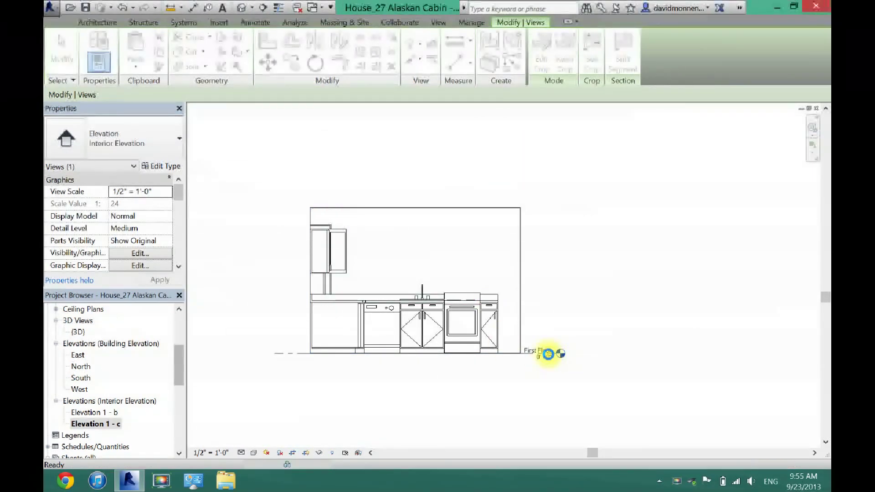
Step: Hide the First Floor level line in this view
click(549, 353)
right_click(547, 358)
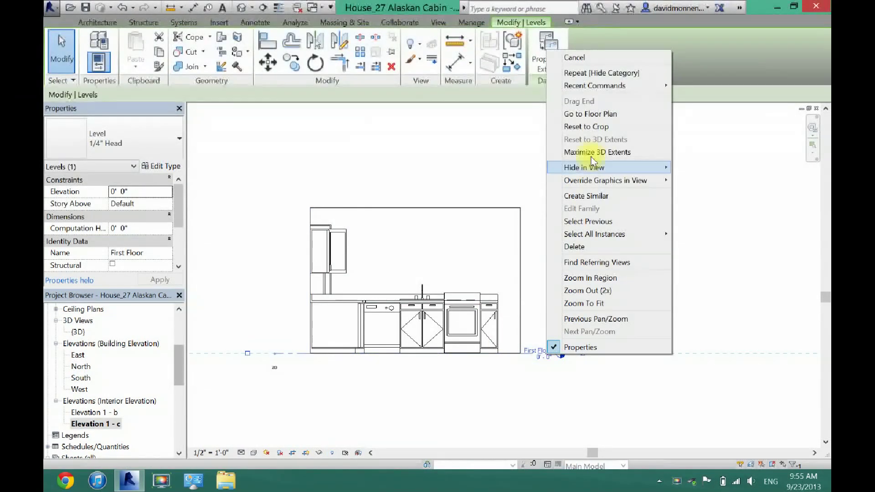
mouse_move(588, 167)
click(694, 168)
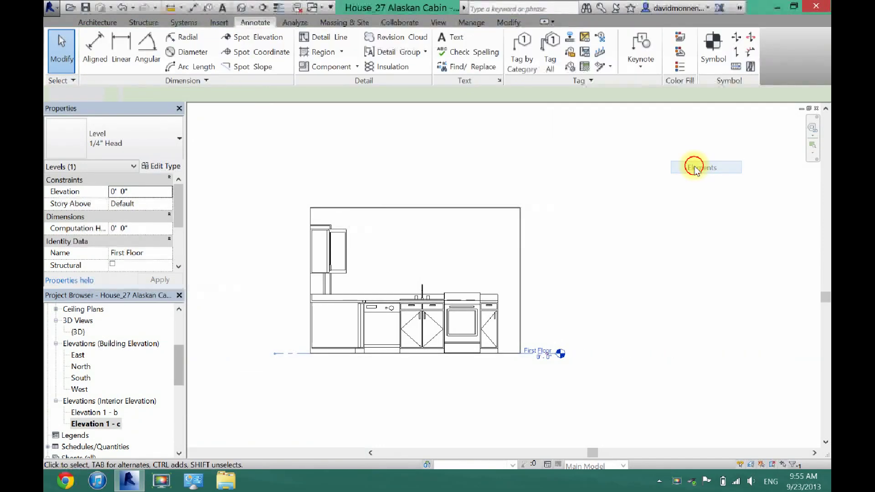
Step: Add an aligned vertical dimension string beside the left cabinets measuring the counter and upper cabinet heights
click(104, 51)
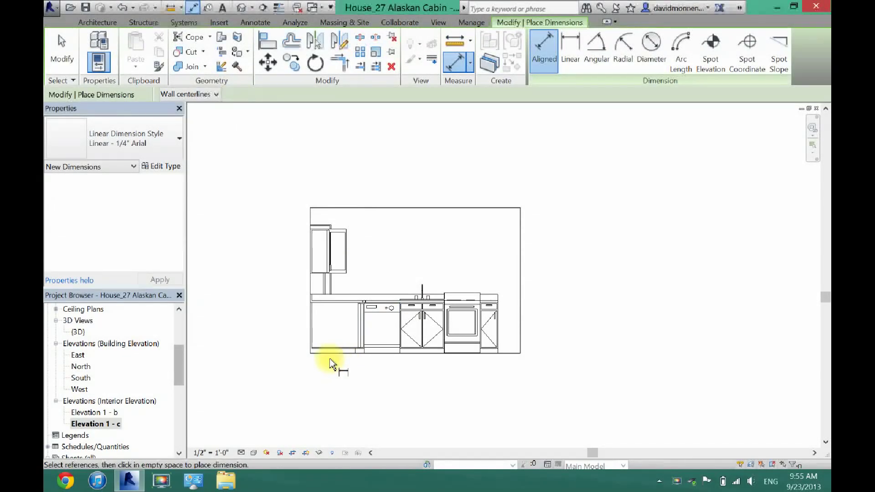
scroll(331, 358, up, 3)
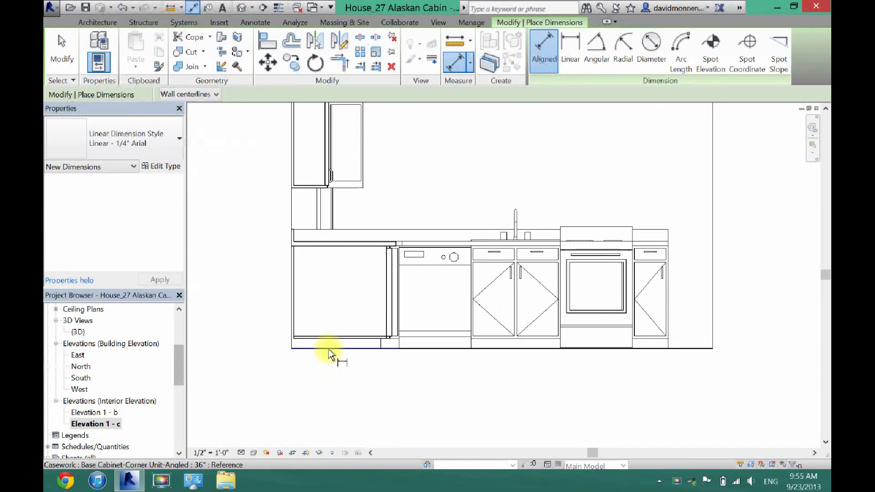
mouse_move(823, 277)
mouse_down()
mouse_move(824, 292)
mouse_move(824, 272)
mouse_up()
click(304, 260)
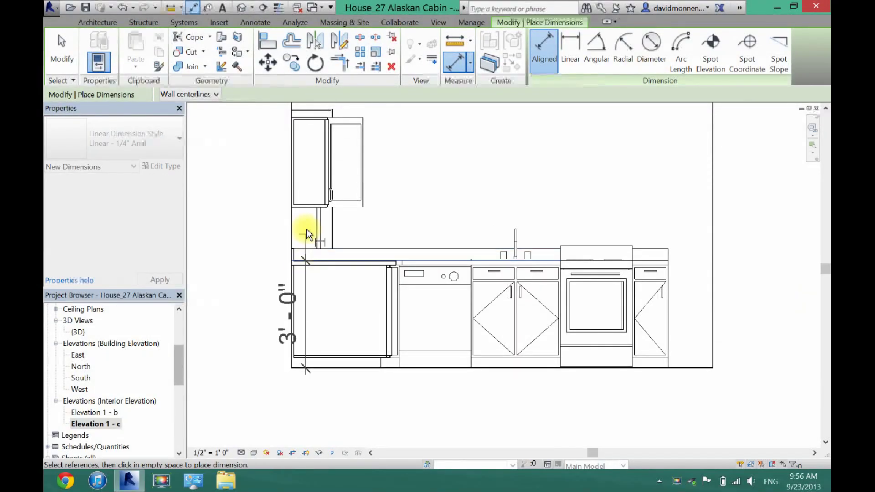
click(305, 207)
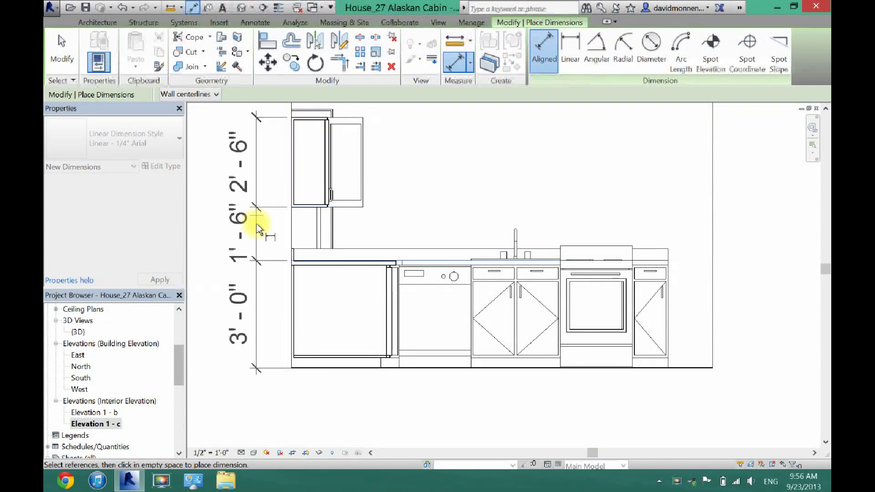
click(258, 237)
click(61, 48)
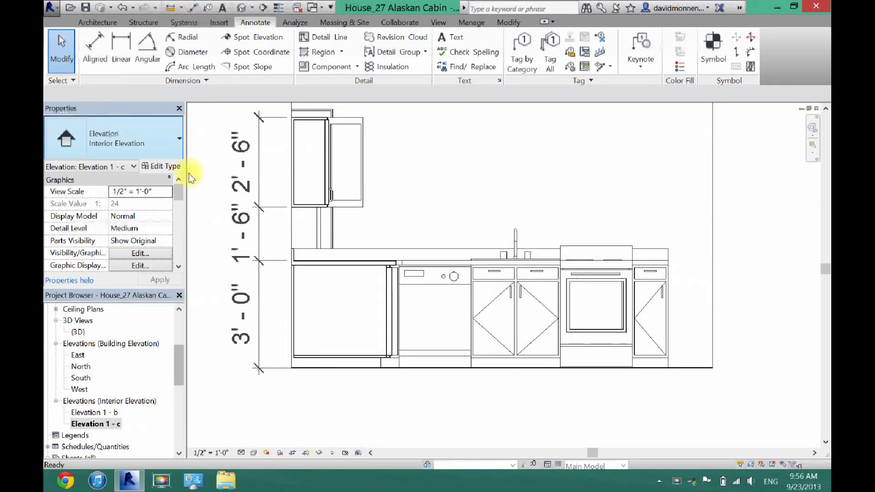
Step: Change the dimension string's type to Linear - 1/4" Arial 3
click(257, 246)
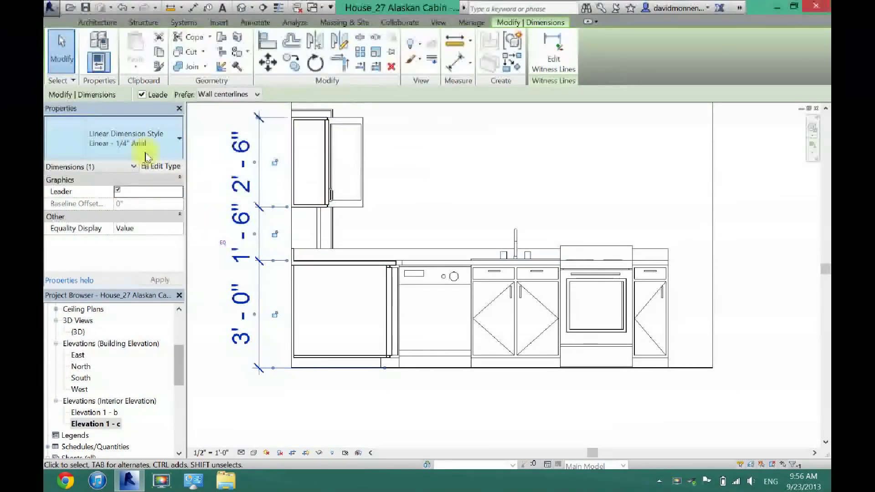
click(161, 150)
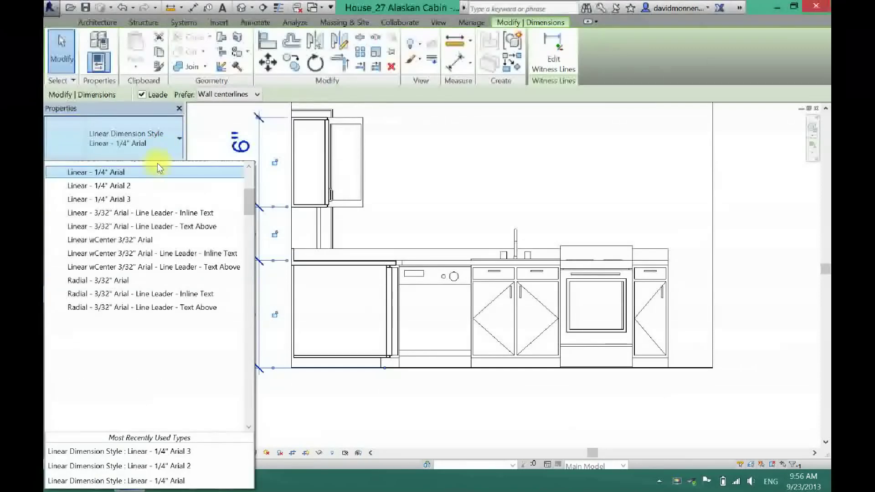
click(131, 205)
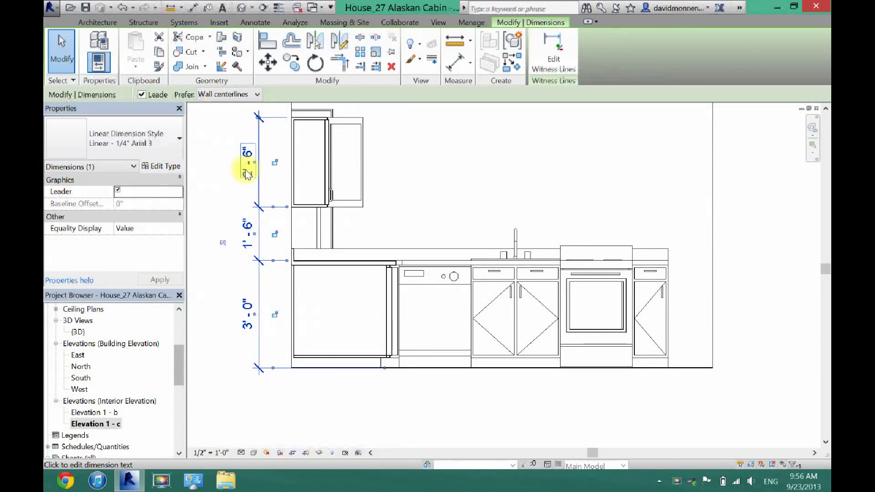
click(484, 192)
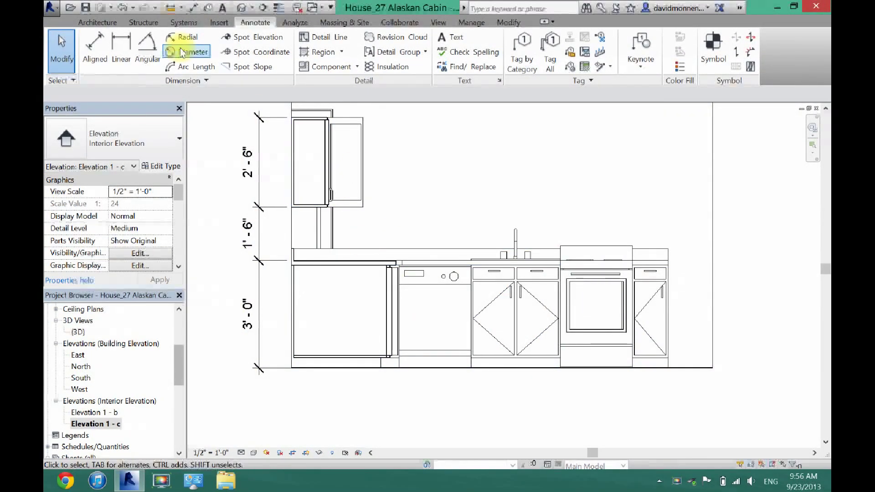
Step: Start a filled region and sketch a closed boundary loop around the left upper cabinet's side
click(313, 53)
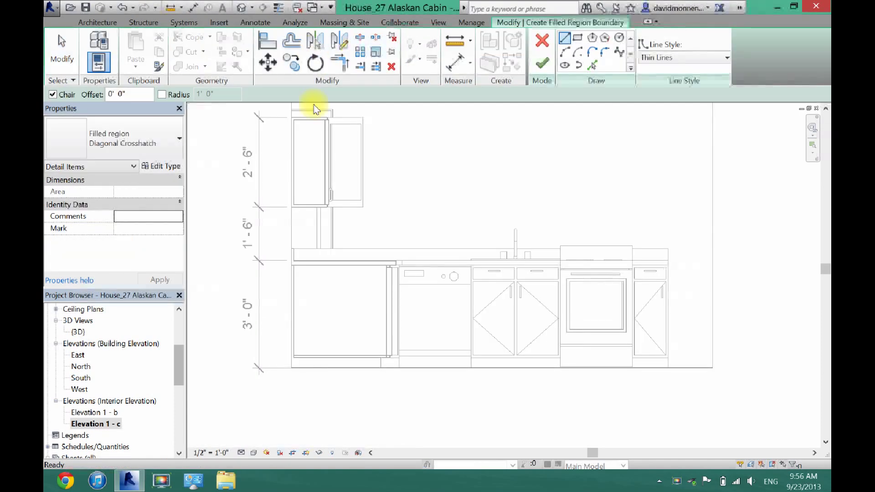
scroll(299, 119, up, 5)
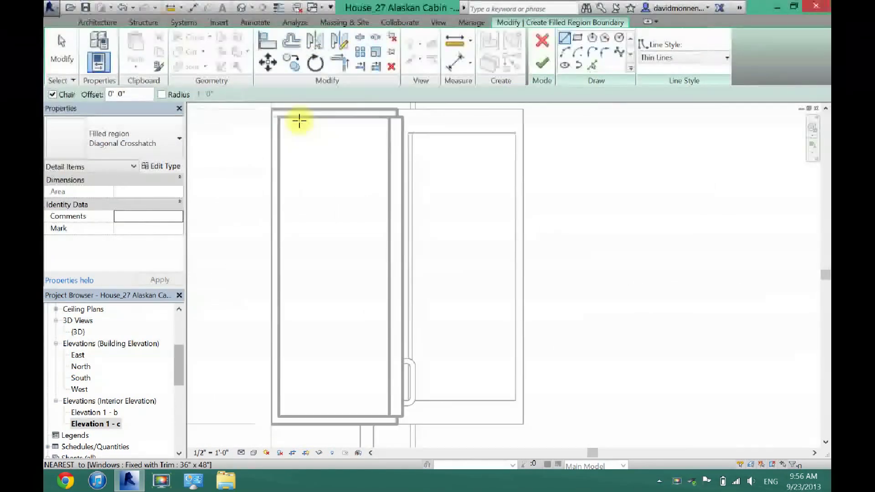
click(271, 108)
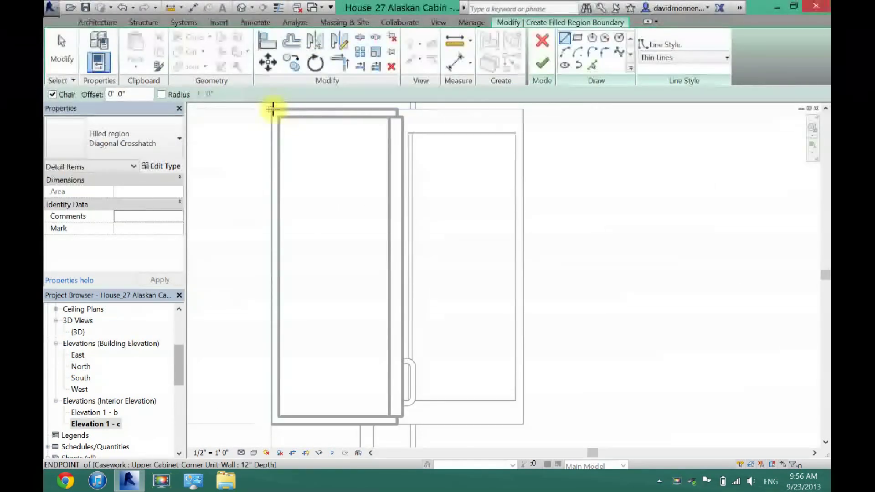
click(397, 108)
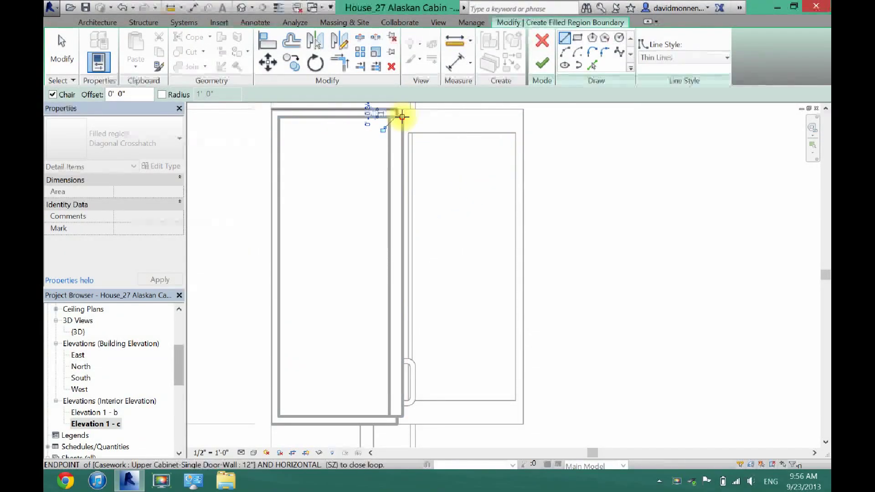
click(401, 118)
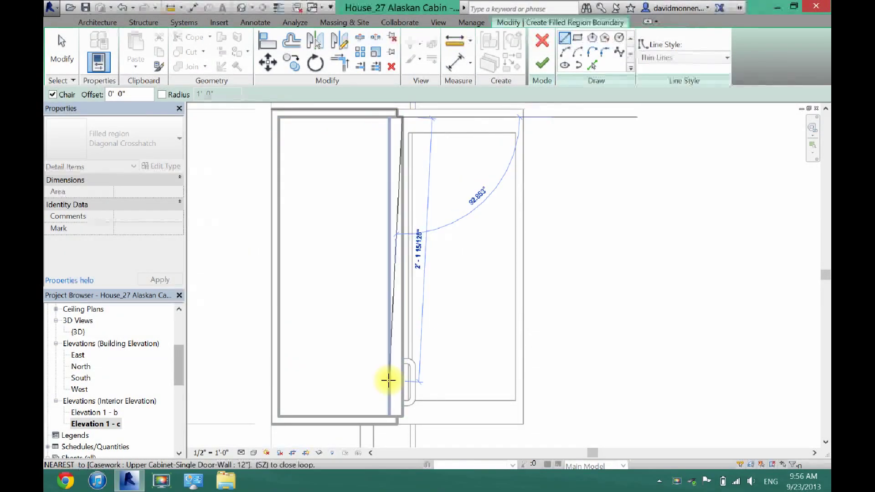
click(396, 415)
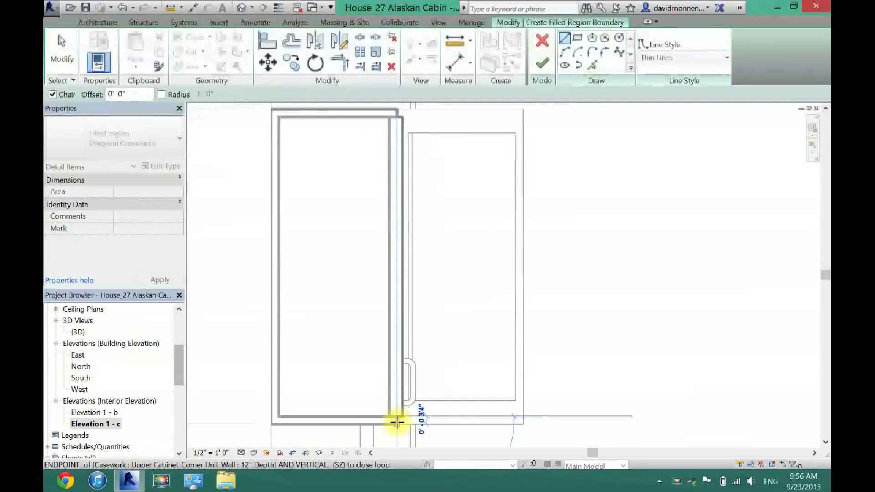
click(396, 423)
click(271, 423)
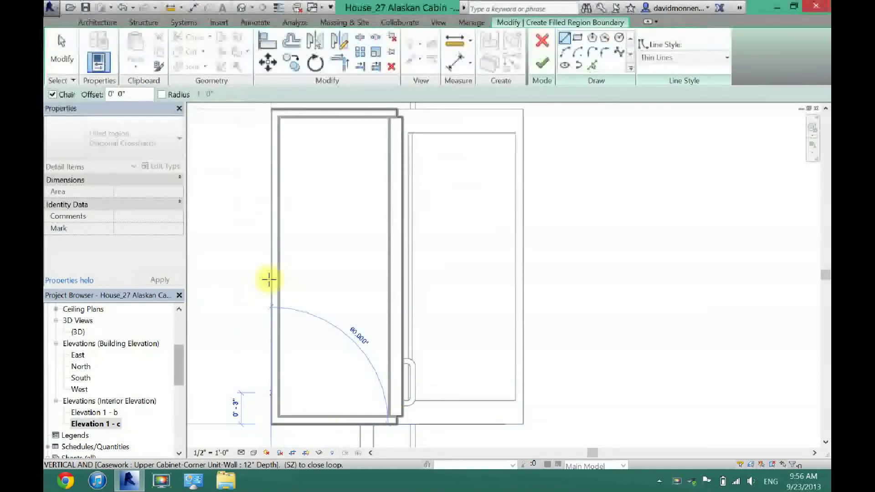
click(271, 108)
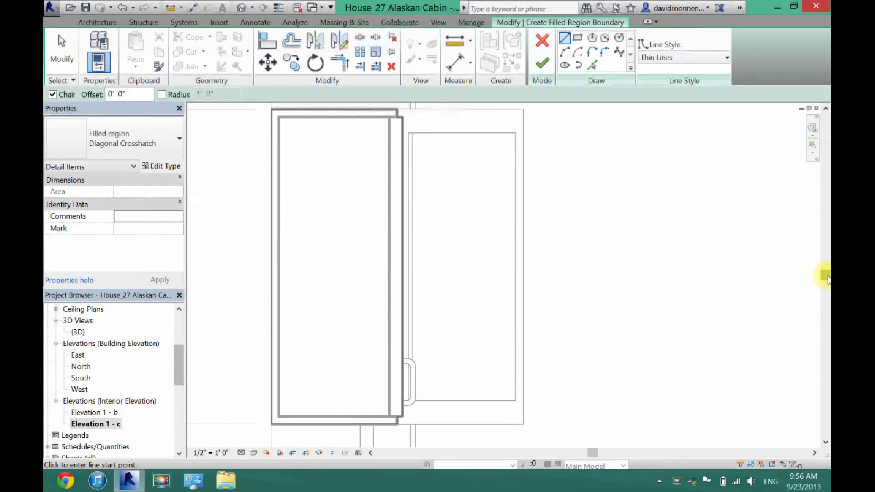
Step: Outline the left base cabinet side along the counter, then finish the 10.95 SF filled region
drag(826, 279, 825, 407)
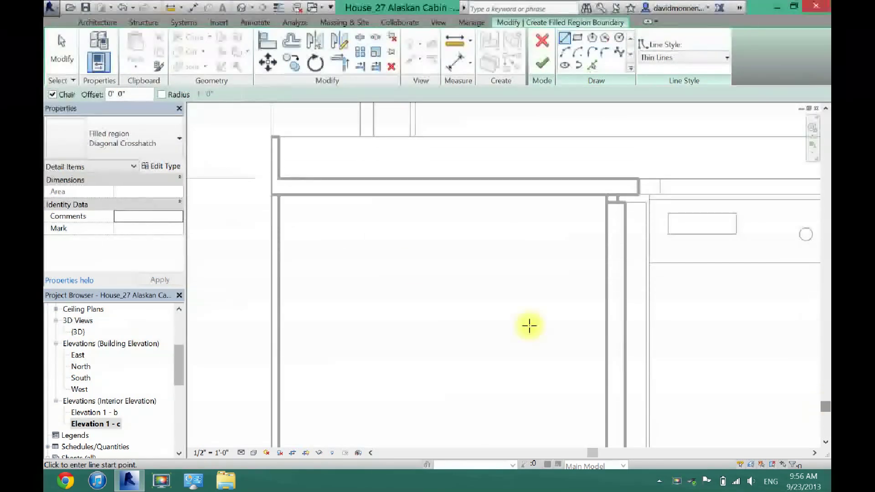
click(272, 136)
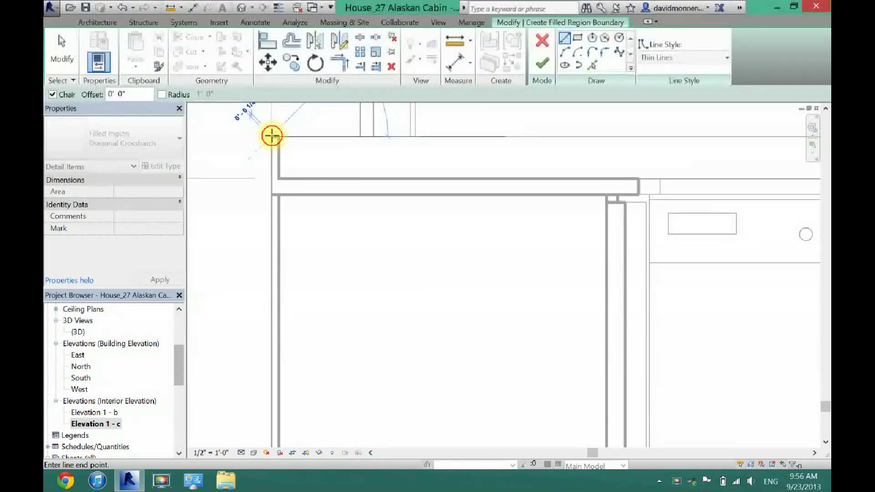
click(281, 180)
click(638, 180)
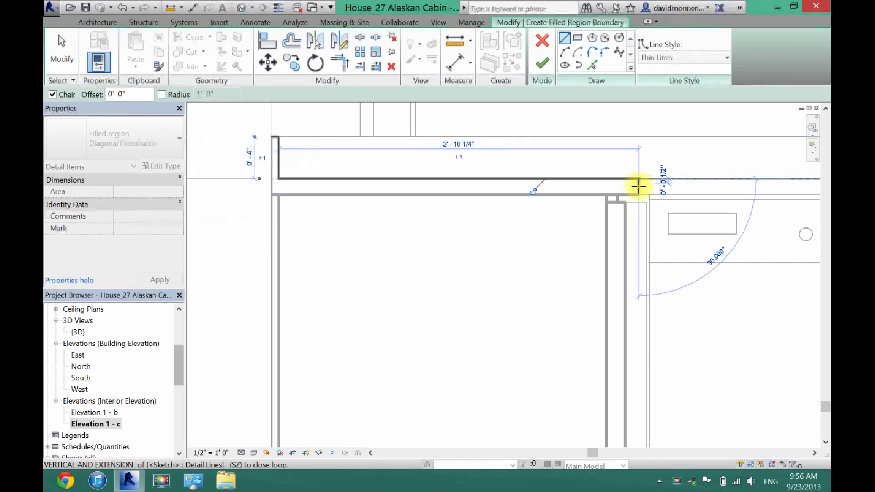
click(638, 195)
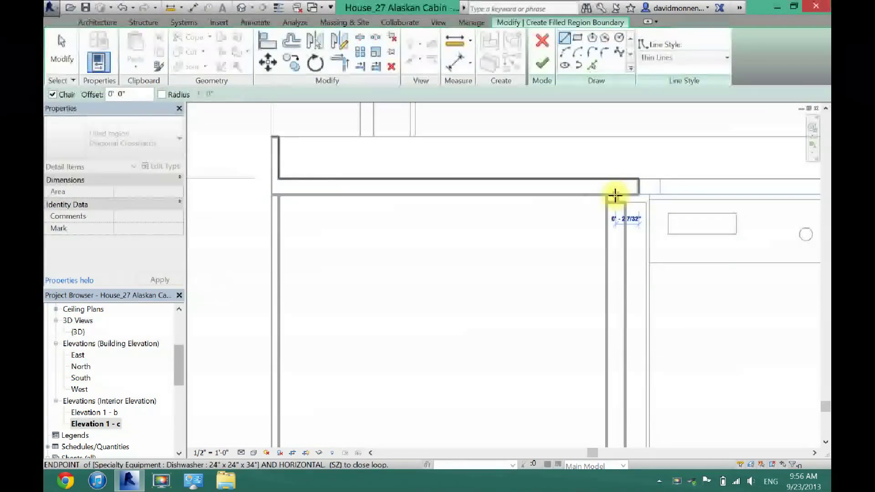
click(616, 200)
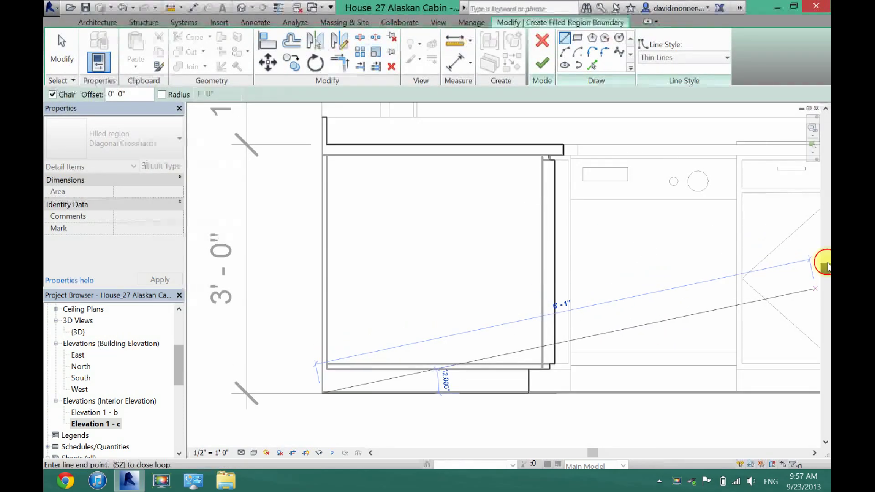
drag(825, 266, 825, 252)
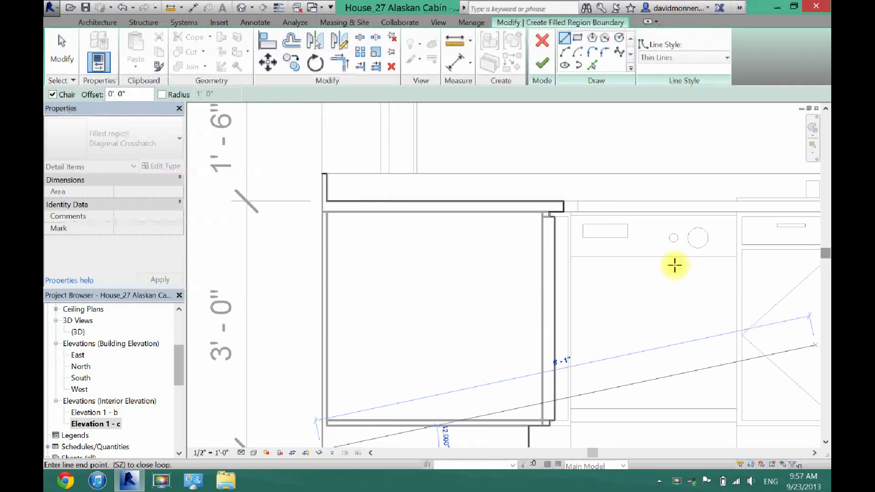
click(320, 172)
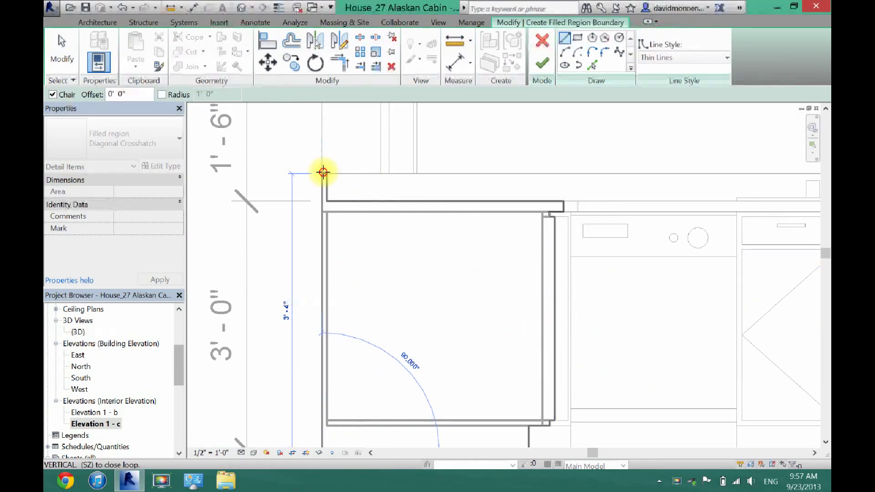
click(543, 64)
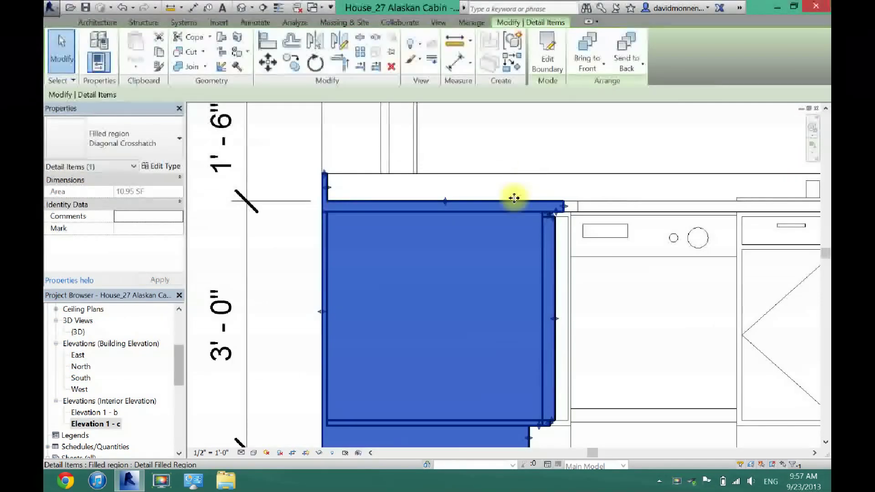
scroll(513, 197, down, 5)
click(447, 295)
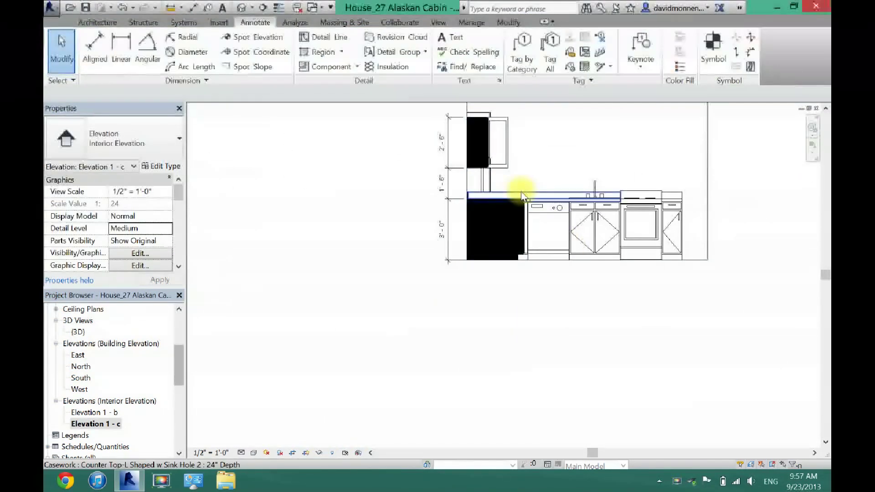